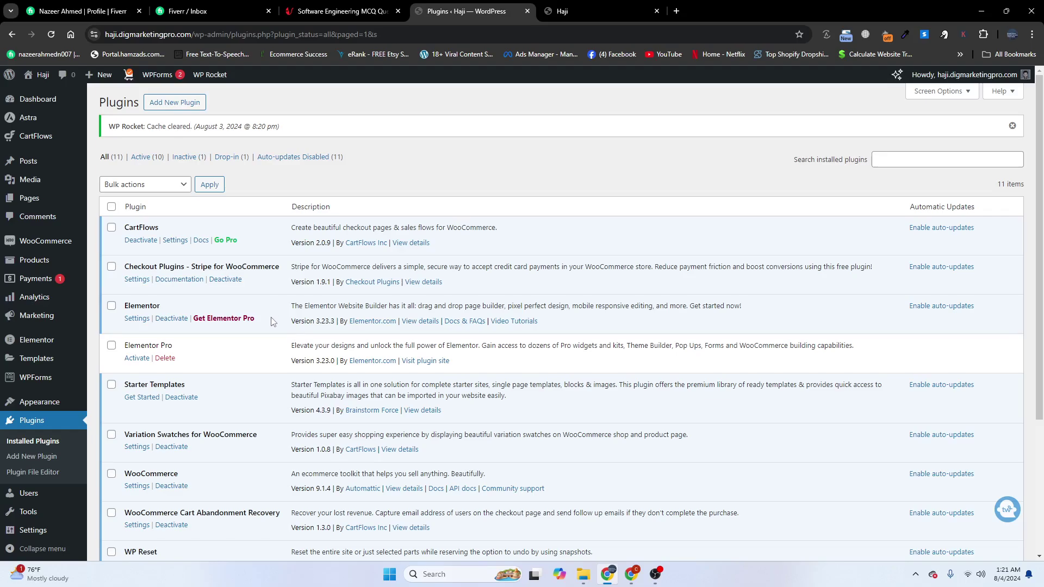
Check the DNK storefront's Products mega menu, then return to the Installed Plugins page.
{"action": "left_click", "coordinate": [600, 2]}
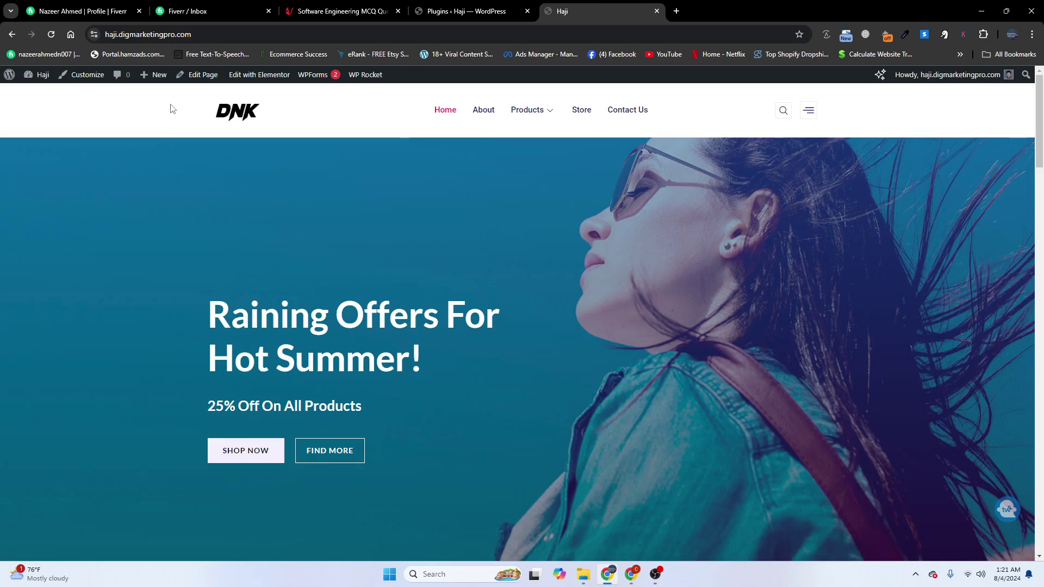
{"action": "mouse_move", "coordinate": [519, 116]}
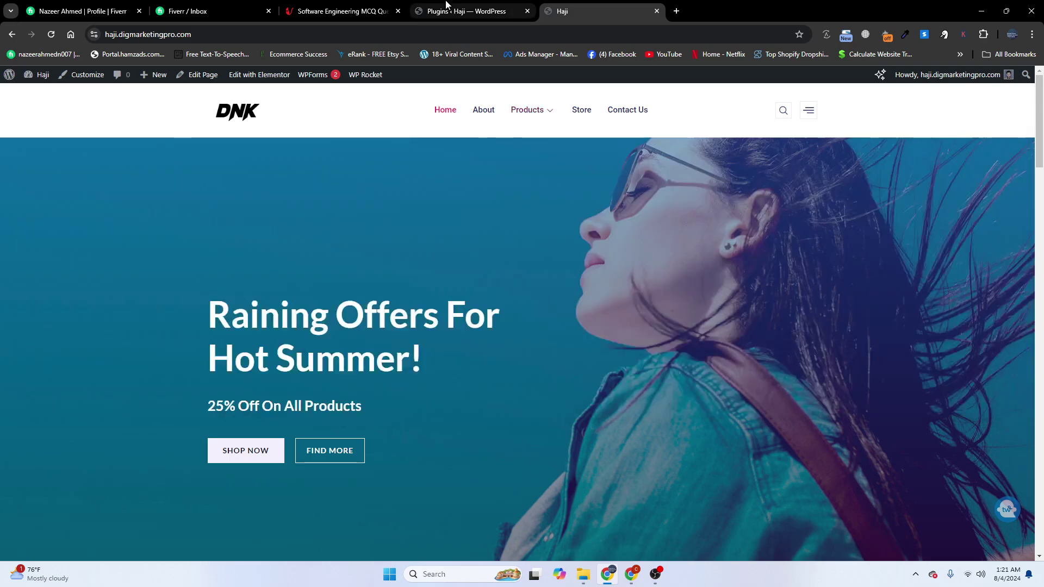
{"action": "left_click", "coordinate": [445, 6]}
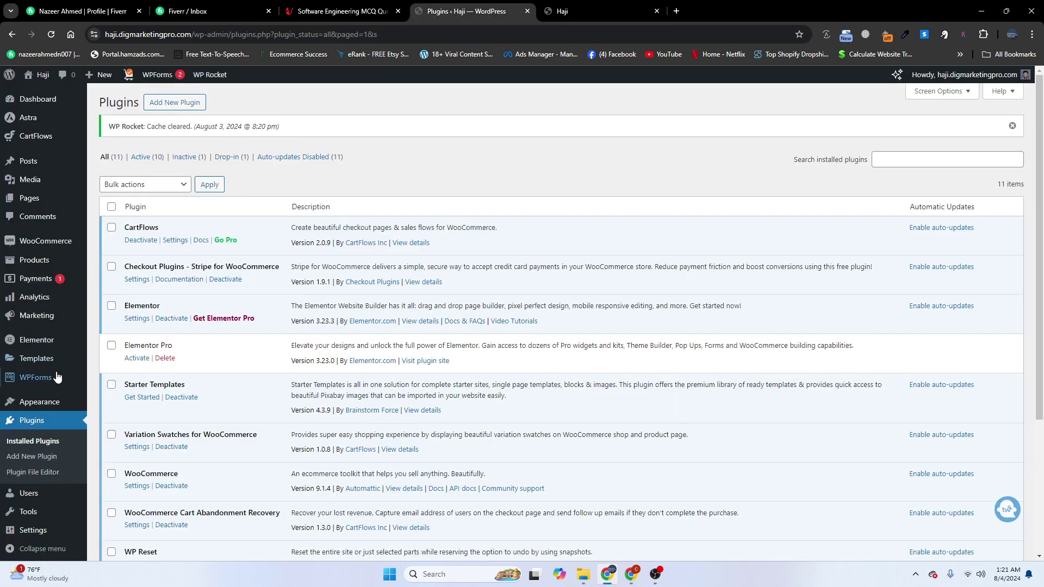
{"action": "scroll", "coordinate": [57, 377], "scroll_direction": "down", "scroll_amount": 3}
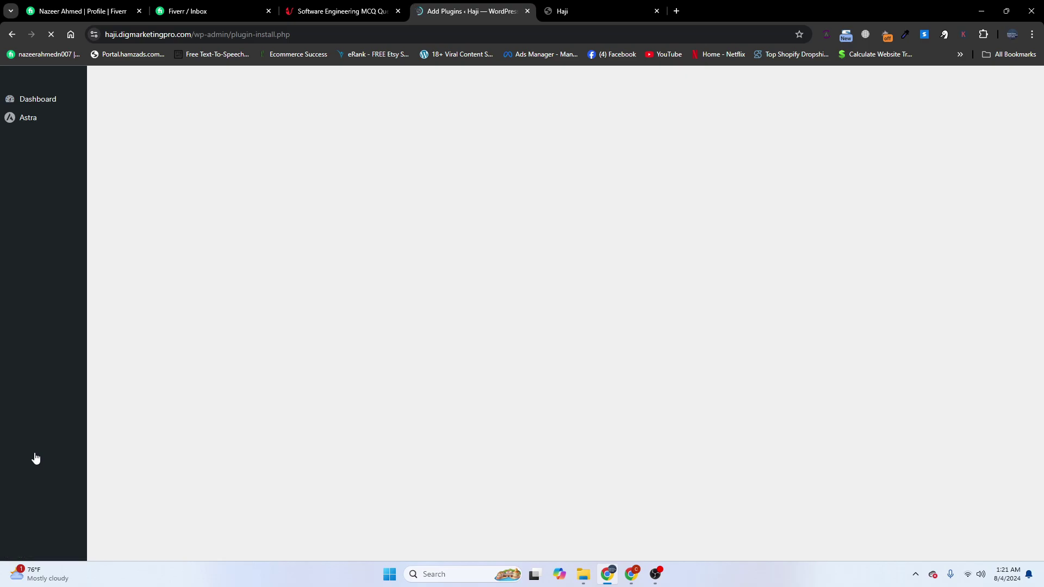
Search plugins for 'element', then install and activate ElementsKit Elementor addons.
{"action": "left_click", "coordinate": [850, 136]}
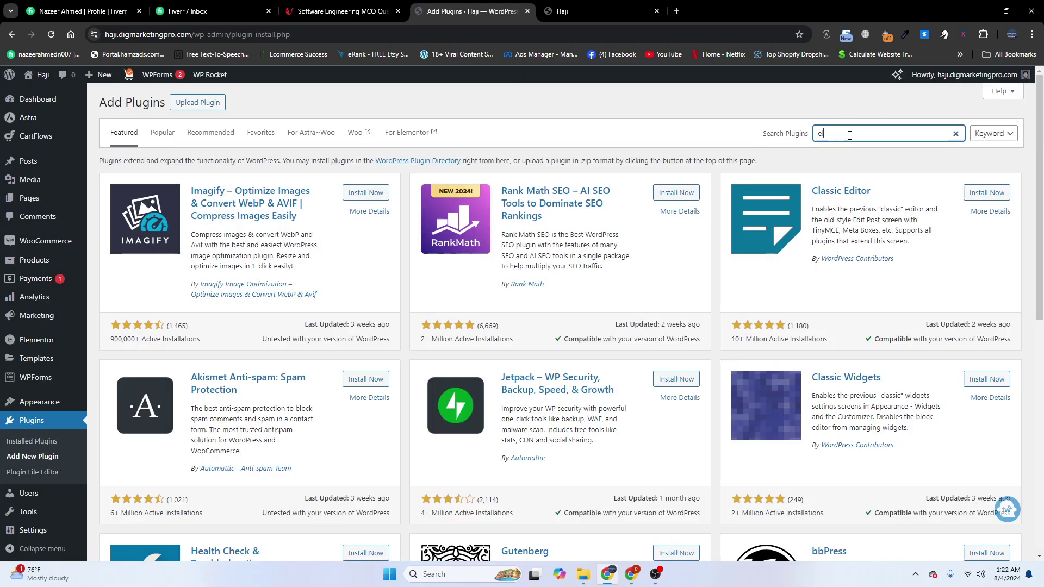
{"action": "type", "text": "elementskit"}
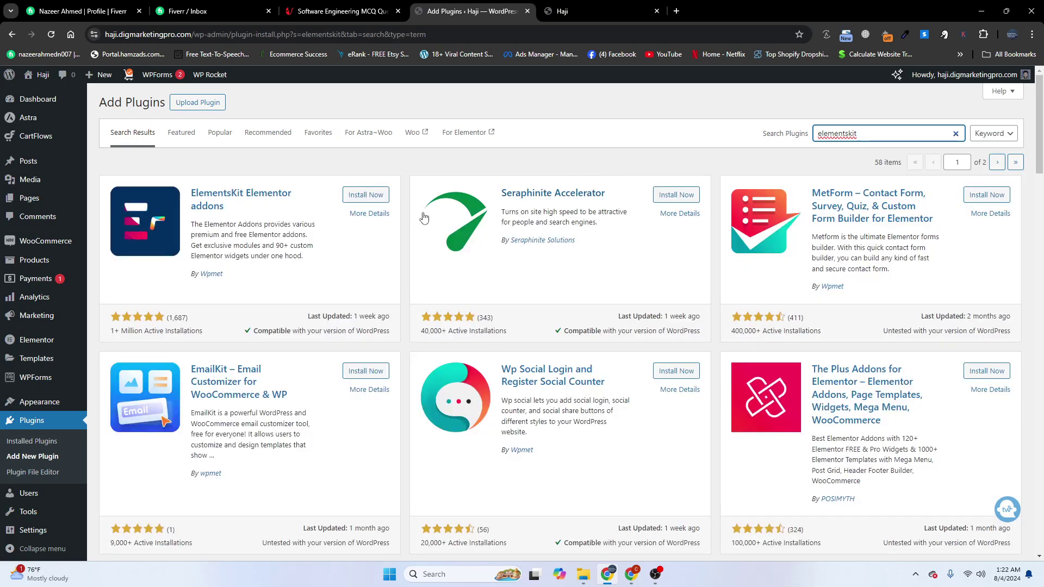
{"action": "left_click", "coordinate": [373, 197]}
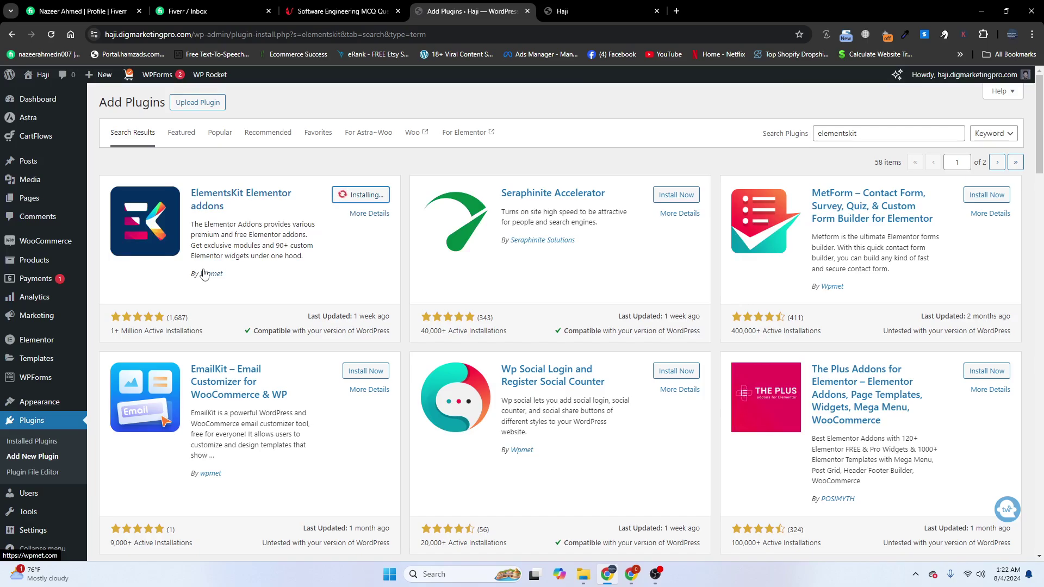
{"action": "left_click", "coordinate": [366, 202]}
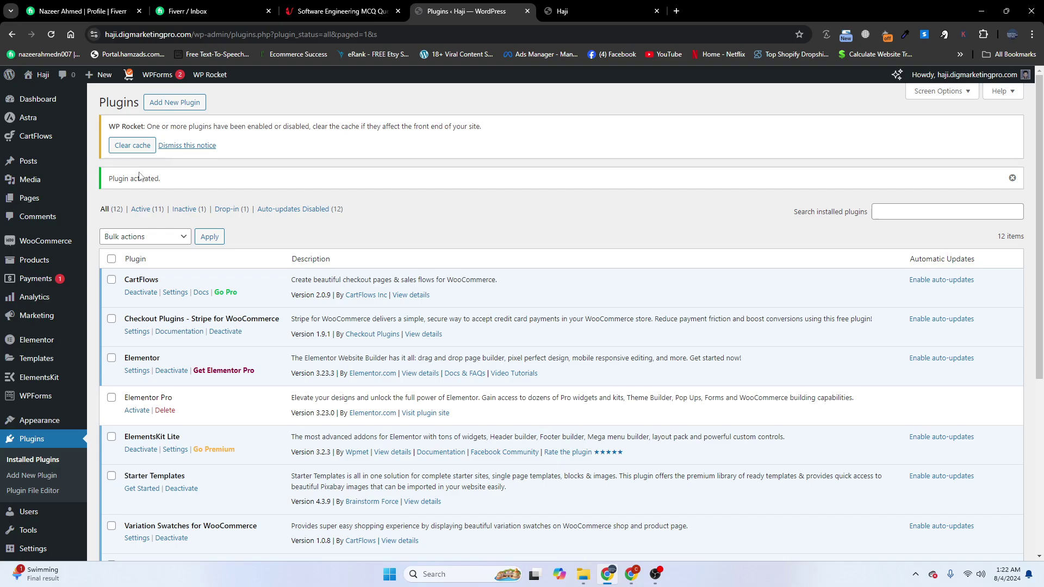
{"action": "mouse_move", "coordinate": [23, 382]}
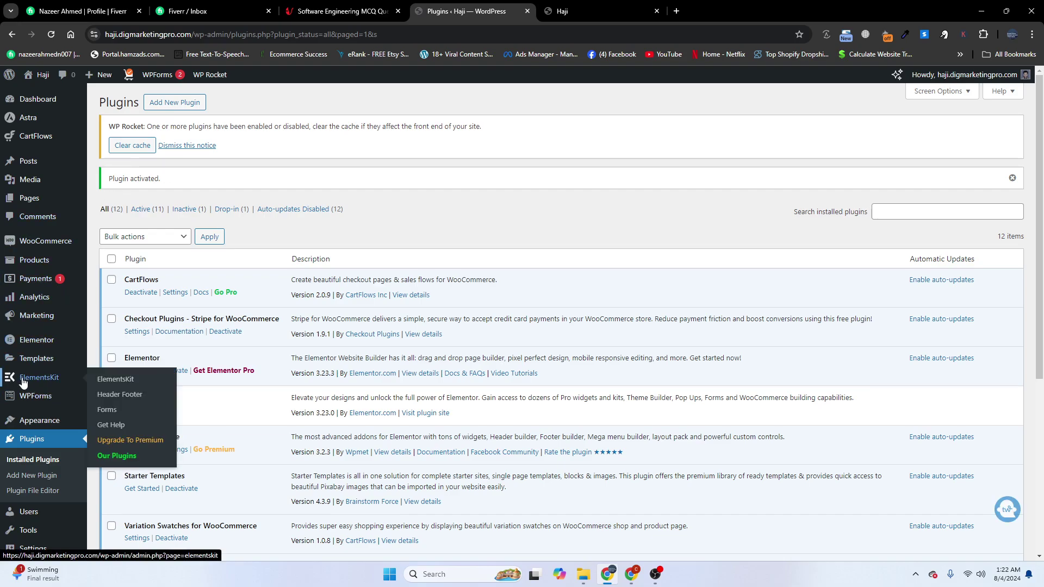
Open ElementsKit Header Footer, filter to Header templates, and start a new one.
{"action": "left_click", "coordinate": [117, 398]}
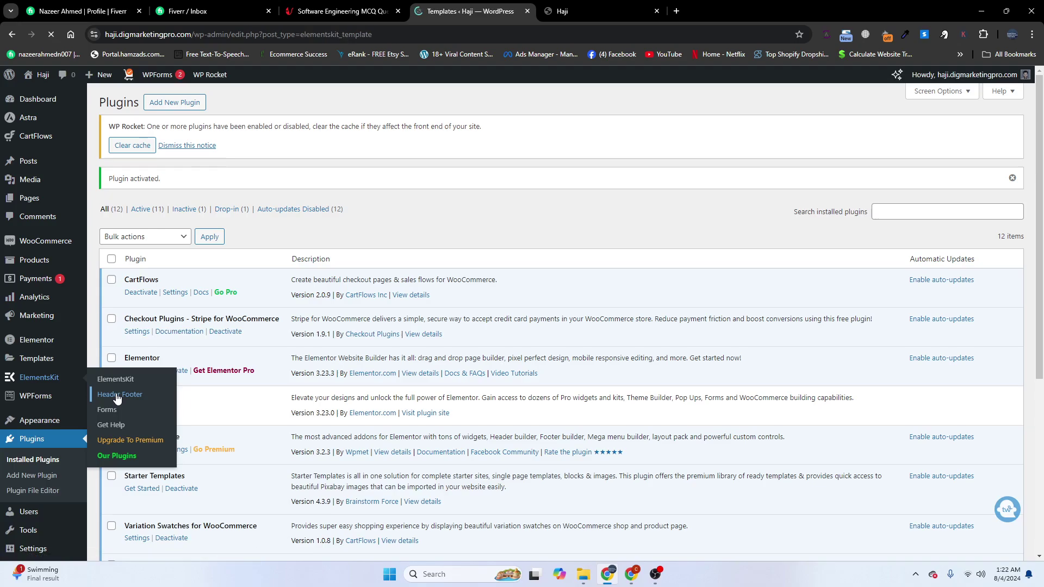
{"action": "scroll", "coordinate": [125, 352], "scroll_direction": "down", "scroll_amount": 1}
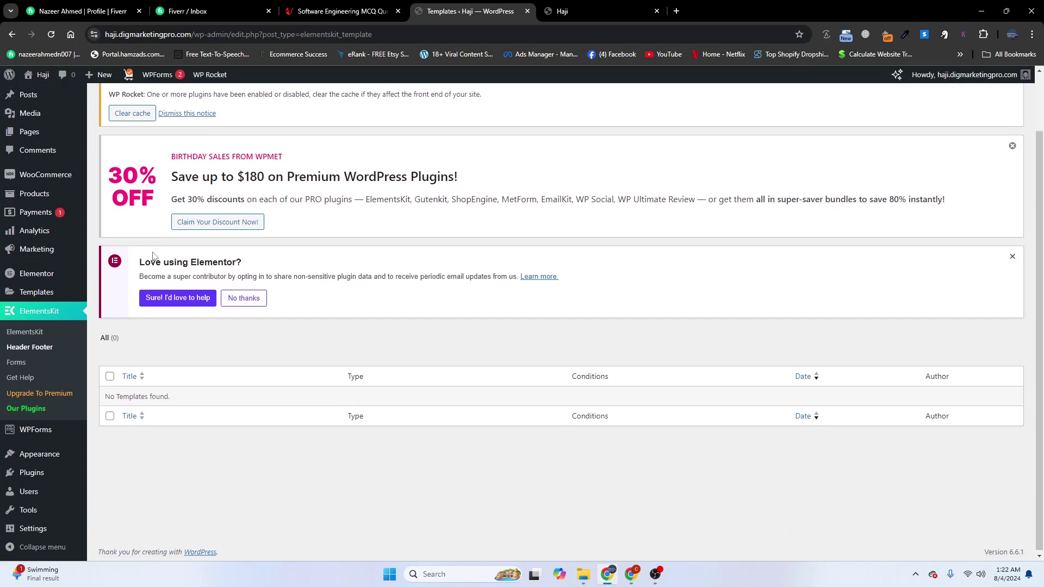
{"action": "scroll", "coordinate": [128, 348], "scroll_direction": "up", "scroll_amount": 1}
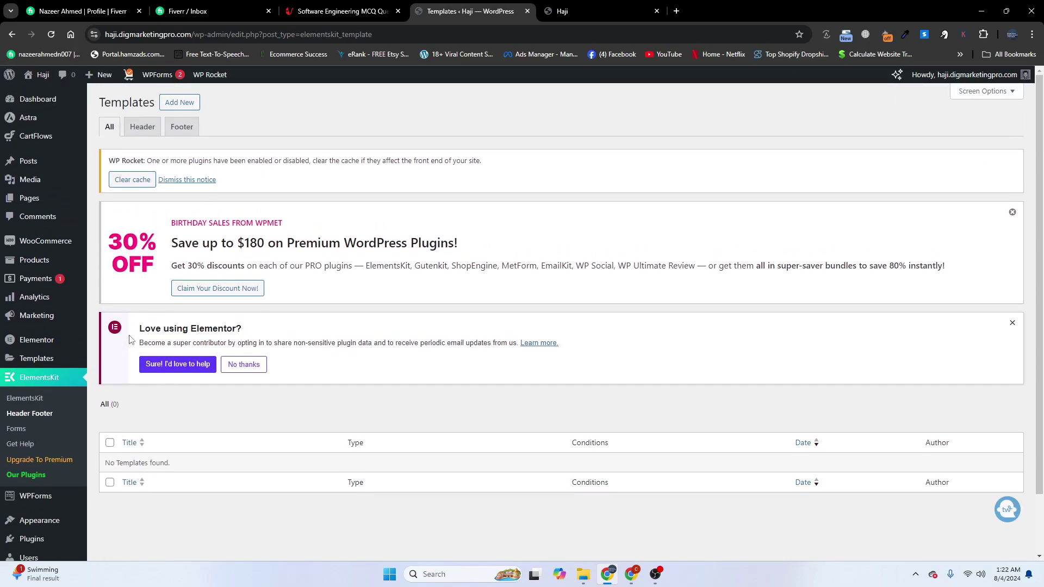
{"action": "left_click", "coordinate": [138, 136]}
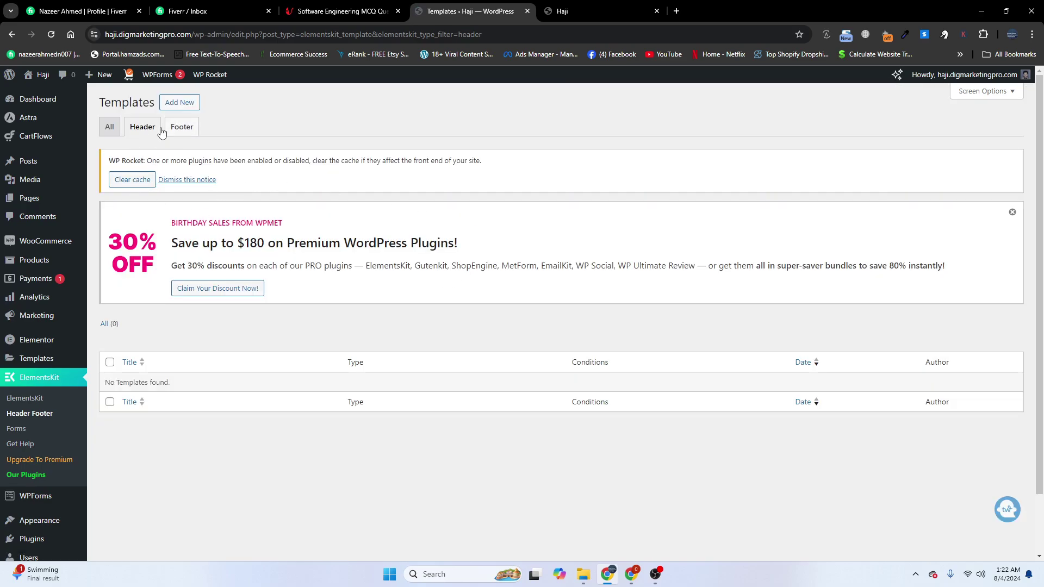
{"action": "left_click", "coordinate": [168, 112]}
Name the template 'Header' for the Entire Site, activate it, and edit it in Elementor.
{"action": "left_click", "coordinate": [486, 226]}
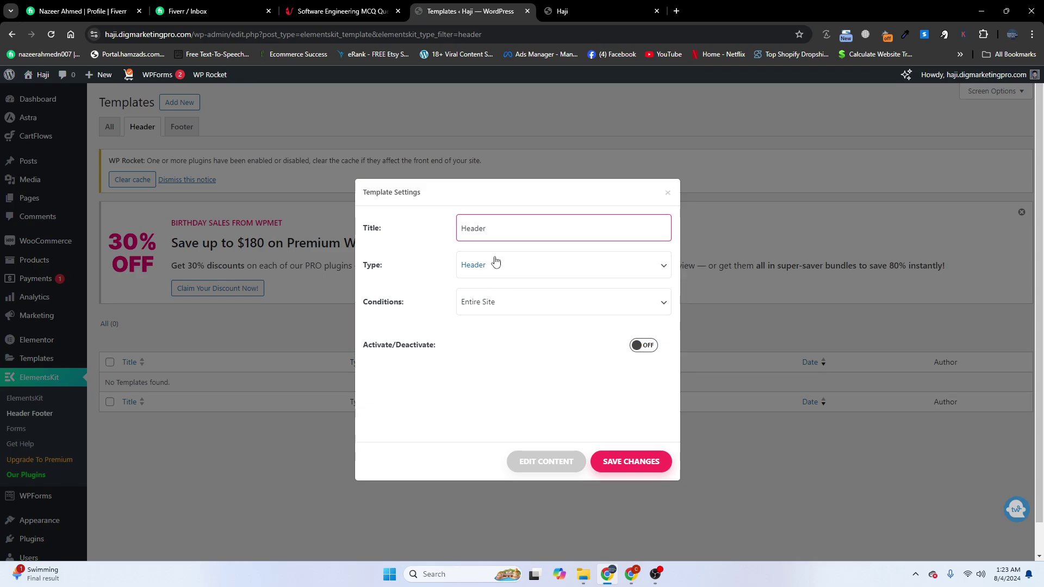
{"action": "left_click", "coordinate": [652, 353]}
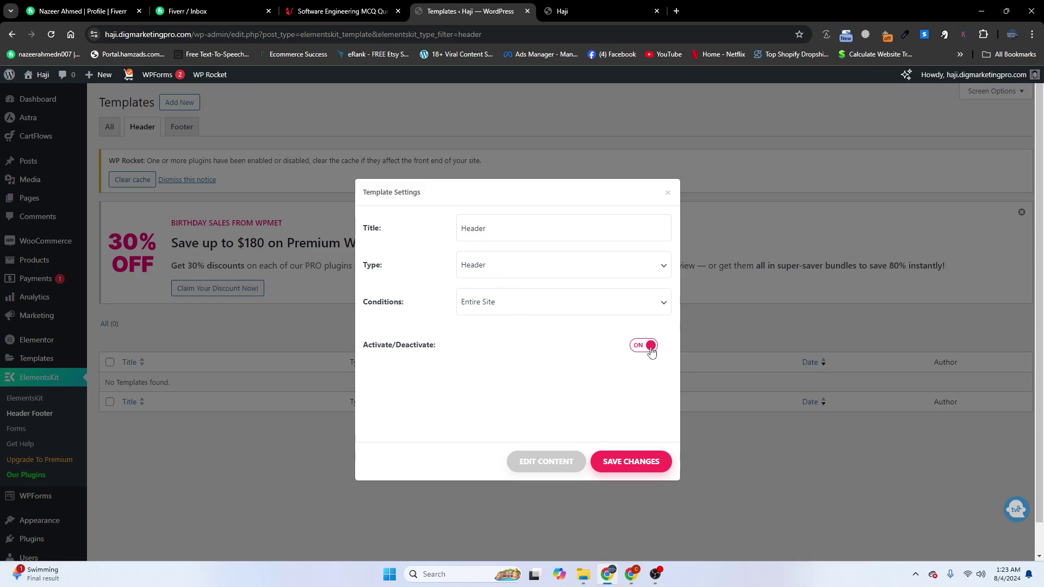
{"action": "left_click", "coordinate": [549, 467]}
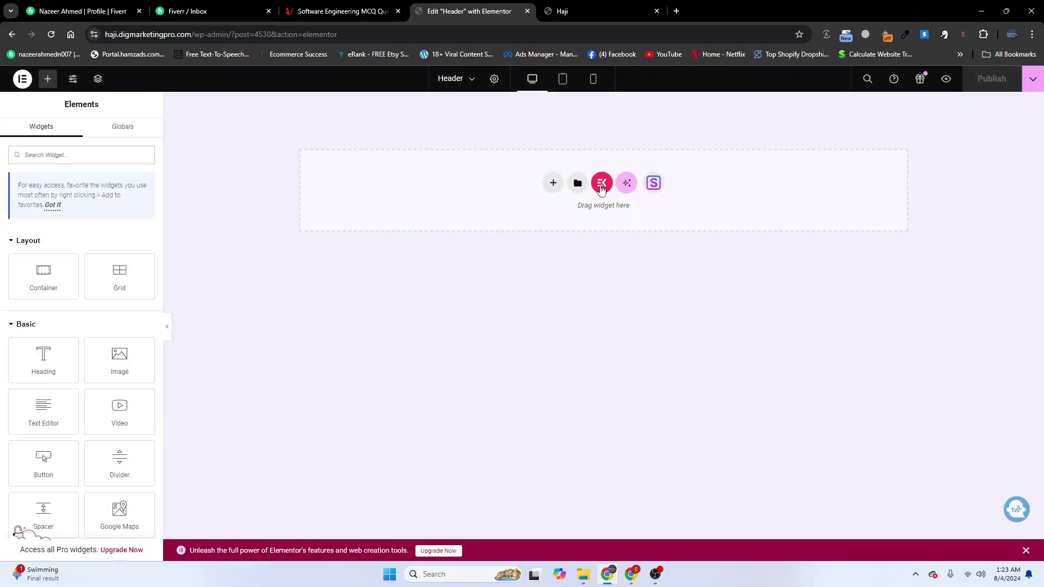
Insert the Header – Section 5 design from the ElementsKit library's Header sections.
{"action": "left_click", "coordinate": [601, 185]}
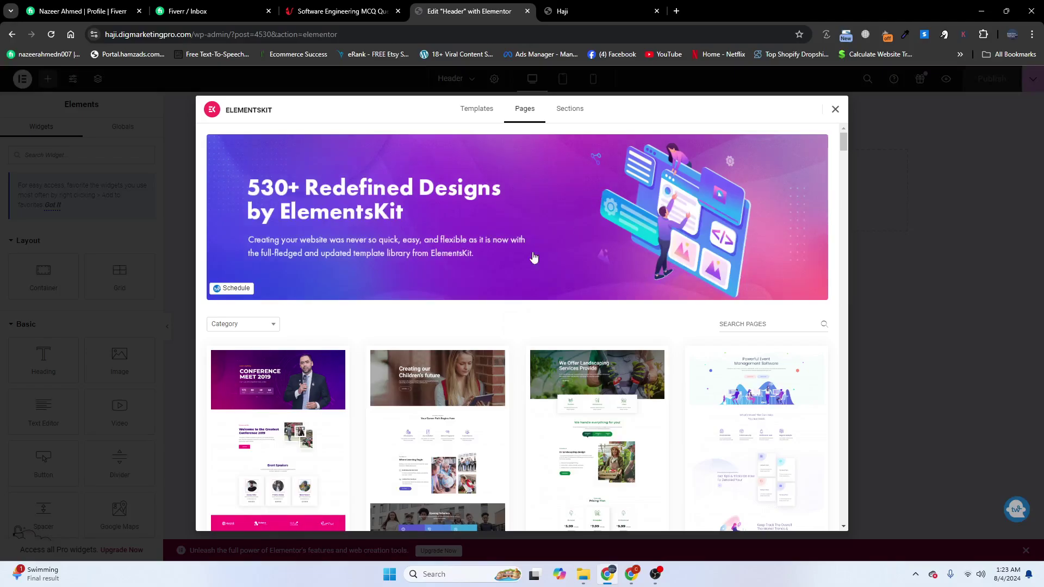
{"action": "left_click", "coordinate": [256, 327]}
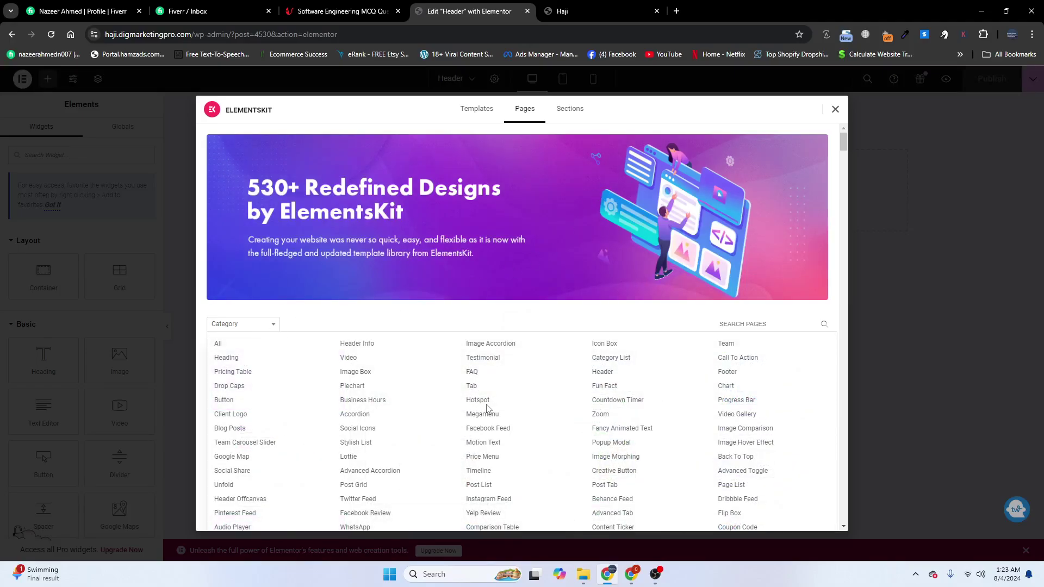
{"action": "left_click", "coordinate": [602, 372]}
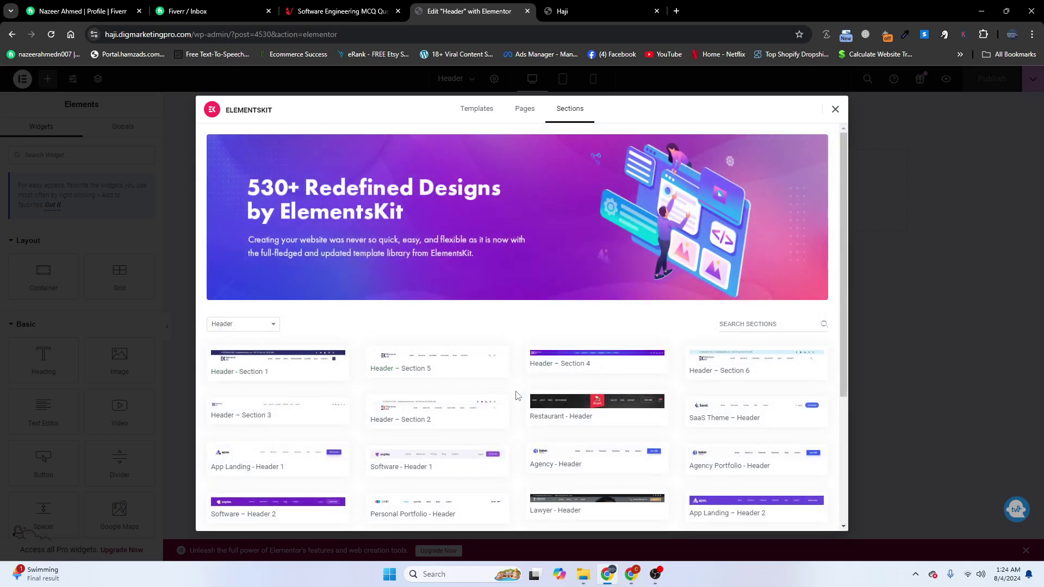
{"action": "mouse_move", "coordinate": [435, 411]}
{"action": "mouse_move", "coordinate": [429, 360]}
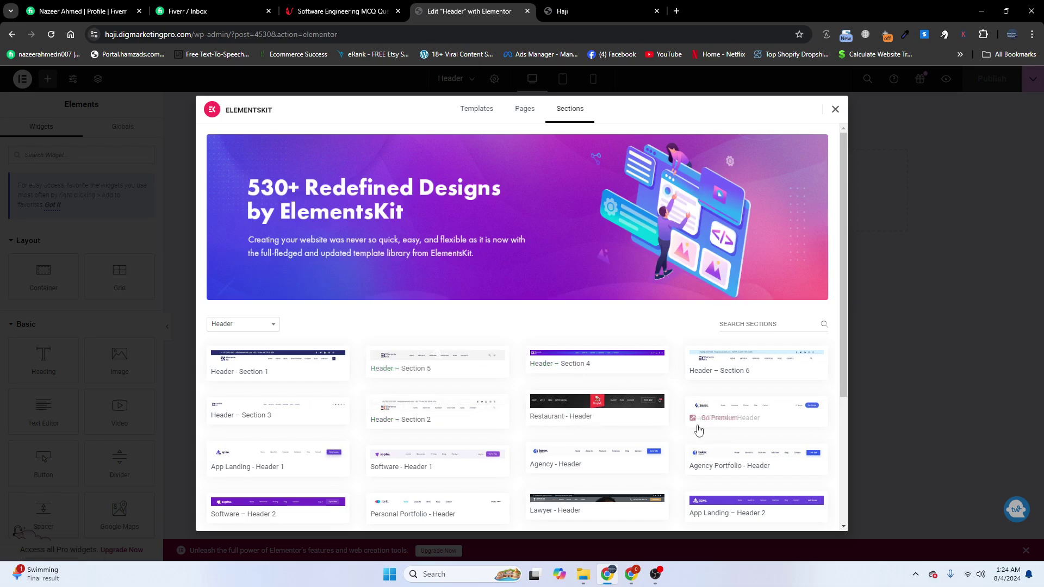
{"action": "mouse_move", "coordinate": [714, 368]}
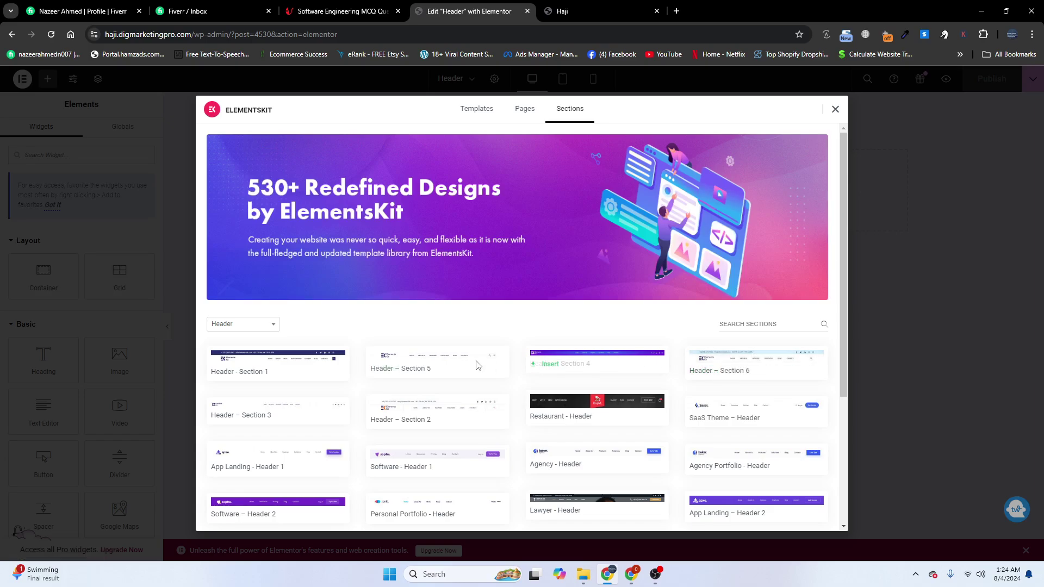
{"action": "left_click", "coordinate": [436, 362]}
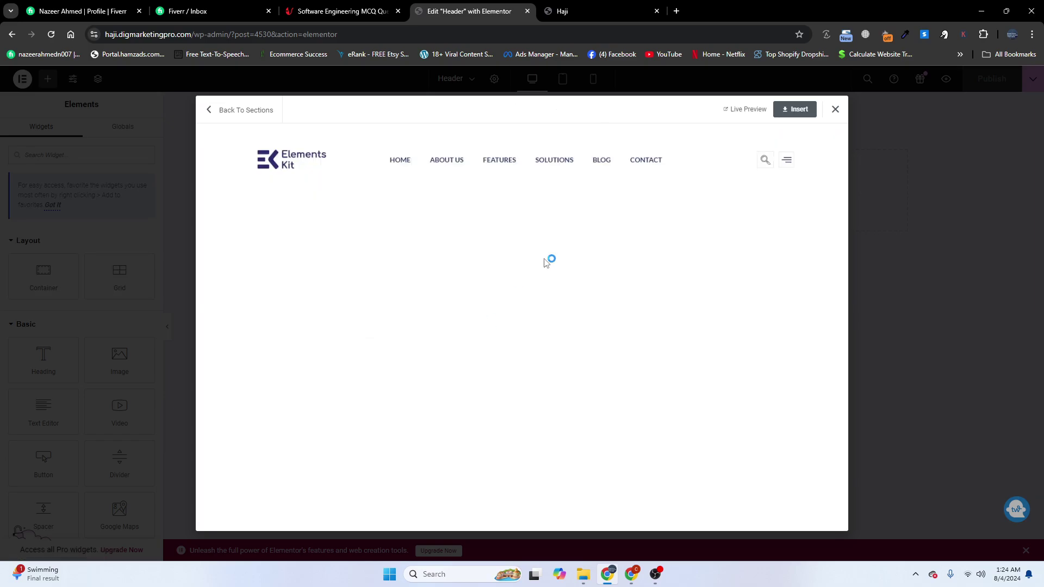
{"action": "left_click", "coordinate": [789, 111]}
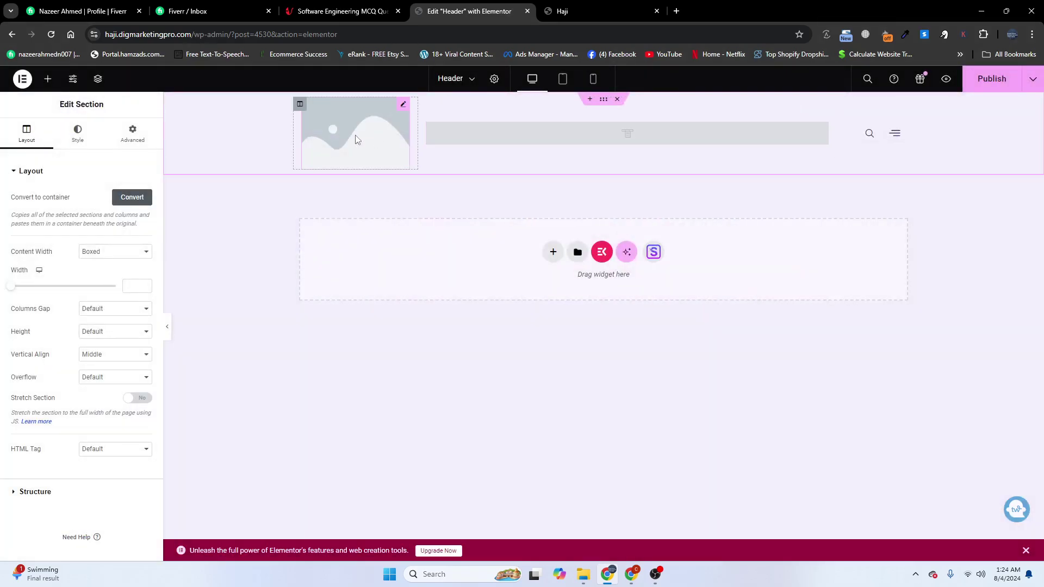
Replace the header logo with the DNK image and shrink it to 85 px wide.
{"action": "left_click", "coordinate": [357, 140]}
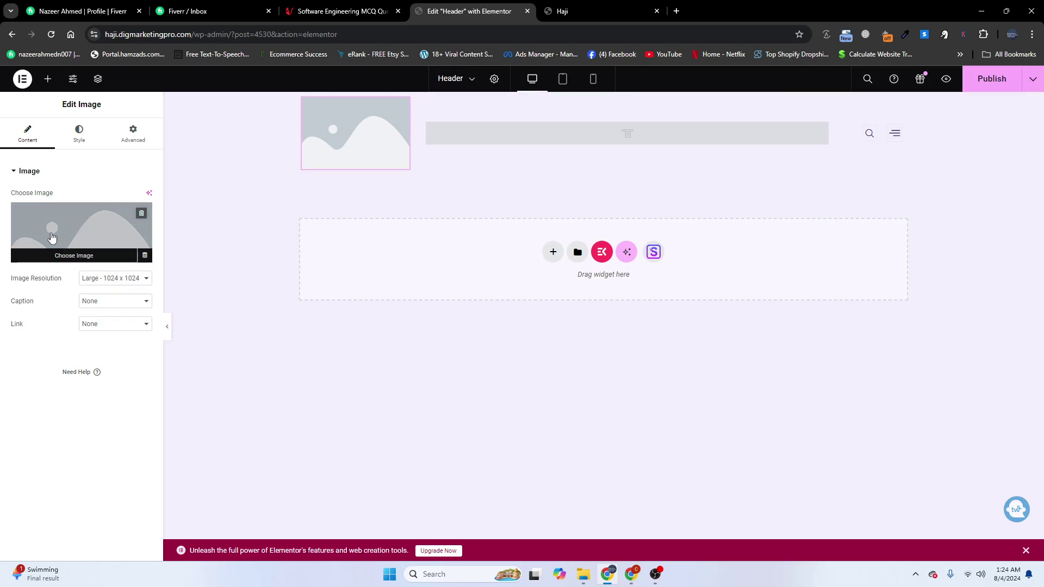
{"action": "left_click", "coordinate": [82, 234]}
{"action": "scroll", "coordinate": [408, 397], "scroll_direction": "down", "scroll_amount": 8}
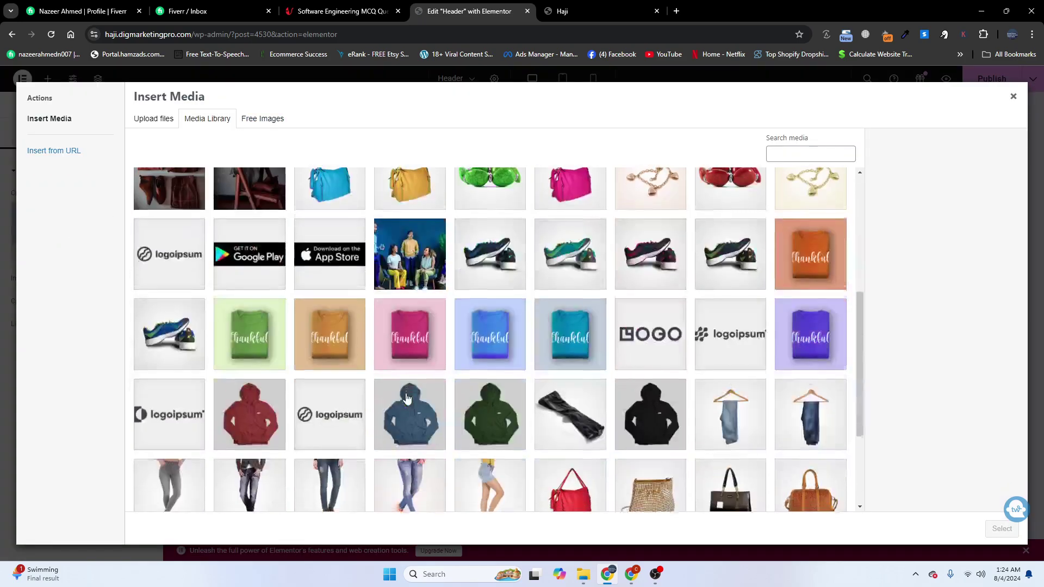
{"action": "left_click", "coordinate": [478, 498]}
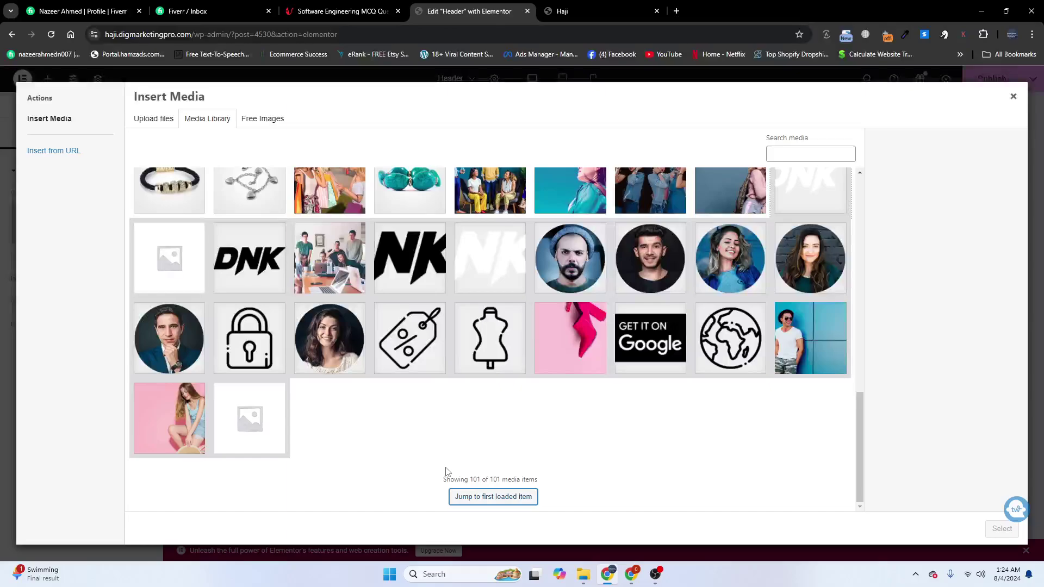
{"action": "left_click", "coordinate": [243, 256]}
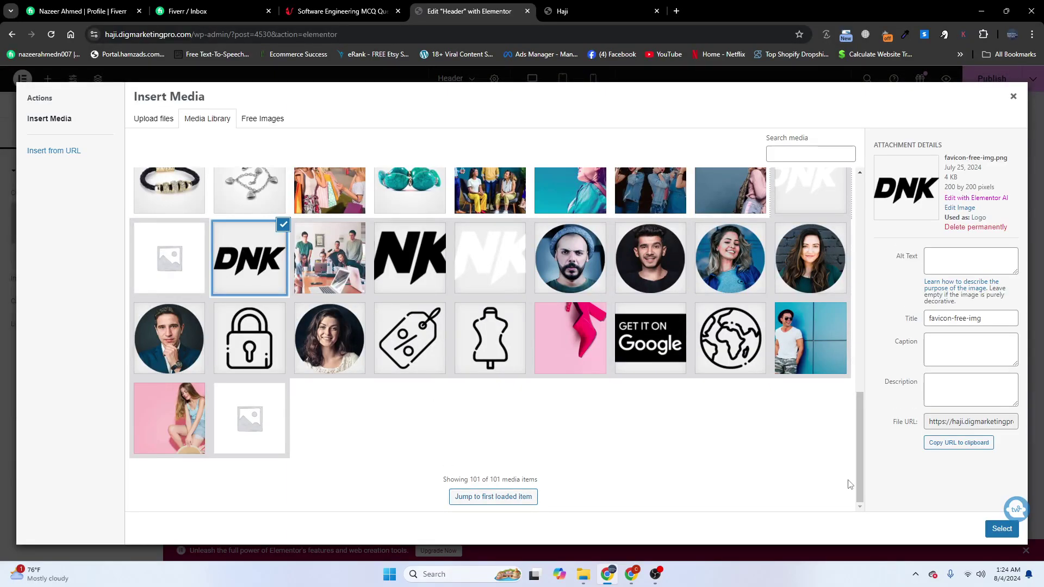
{"action": "left_click", "coordinate": [1002, 528]}
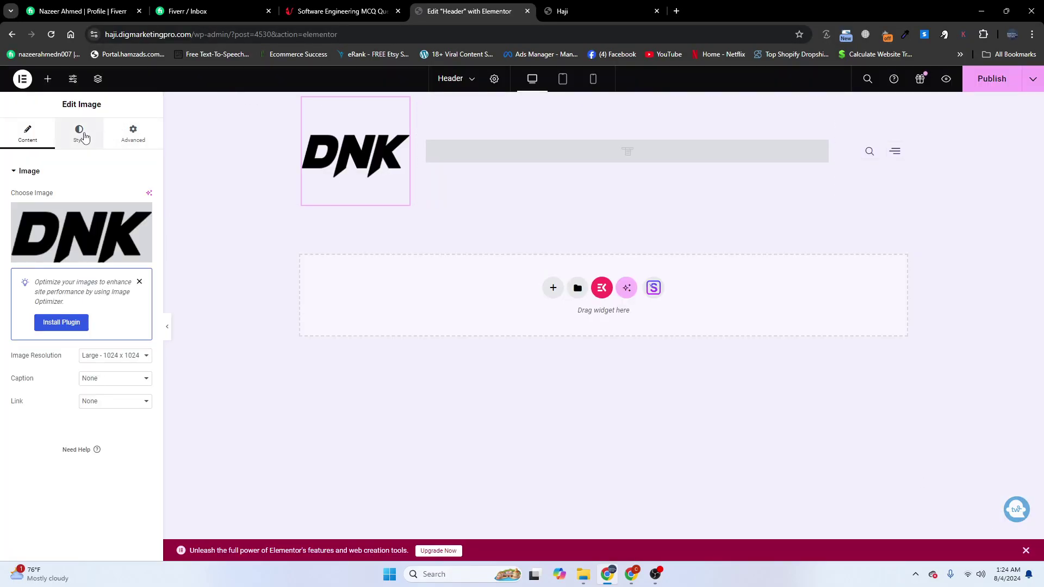
{"action": "left_click", "coordinate": [78, 134]}
{"action": "left_click", "coordinate": [29, 231]}
{"action": "left_click_drag", "start_coordinate": [29, 232], "coordinate": [19, 232]}
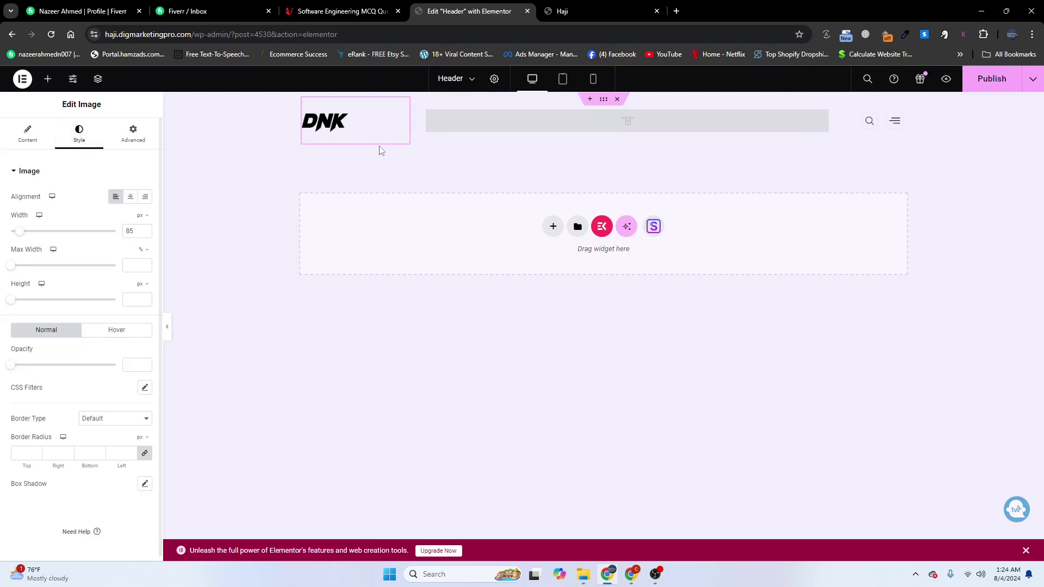
Set the header nav menu to 'For Him' and publish the template.
{"action": "left_click", "coordinate": [518, 128]}
{"action": "left_click", "coordinate": [100, 196]}
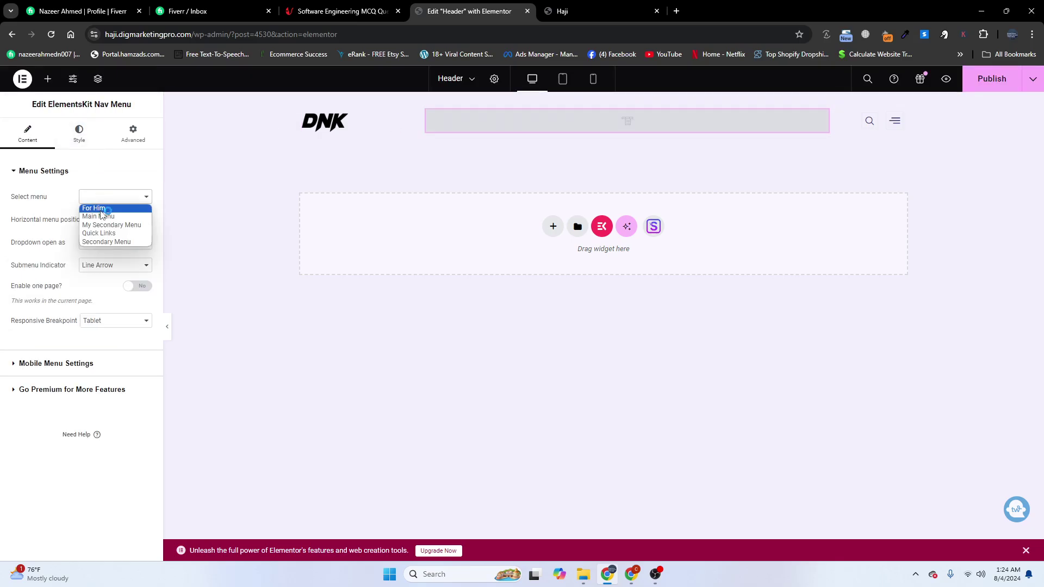
{"action": "left_click", "coordinate": [99, 208]}
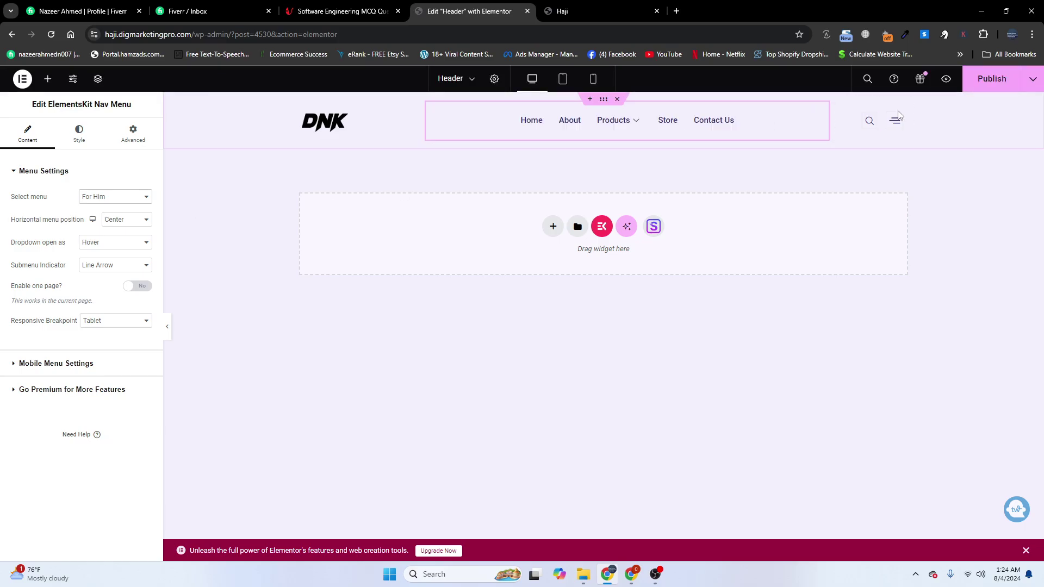
{"action": "mouse_move", "coordinate": [612, 127]}
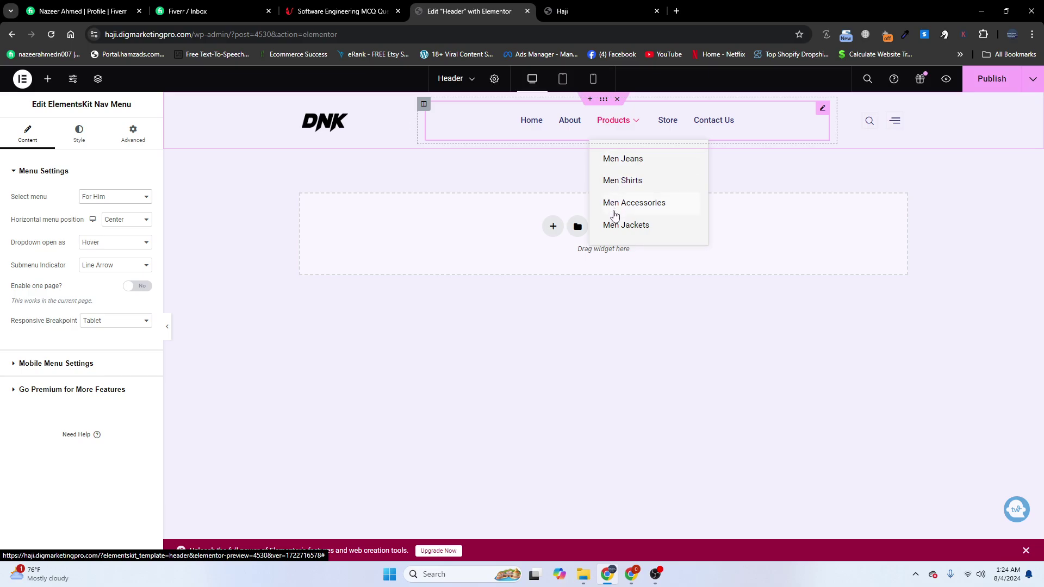
{"action": "left_click", "coordinate": [1007, 79]}
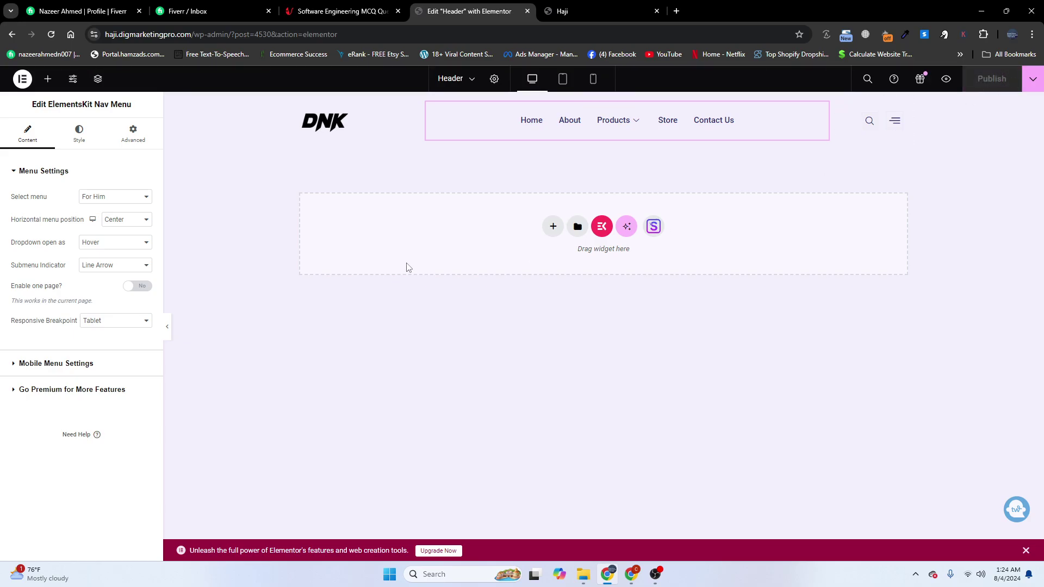
Open the live site in a new tab and inspect the header's Products dropdown.
{"action": "left_click", "coordinate": [561, 12]}
{"action": "mouse_move", "coordinate": [533, 114]}
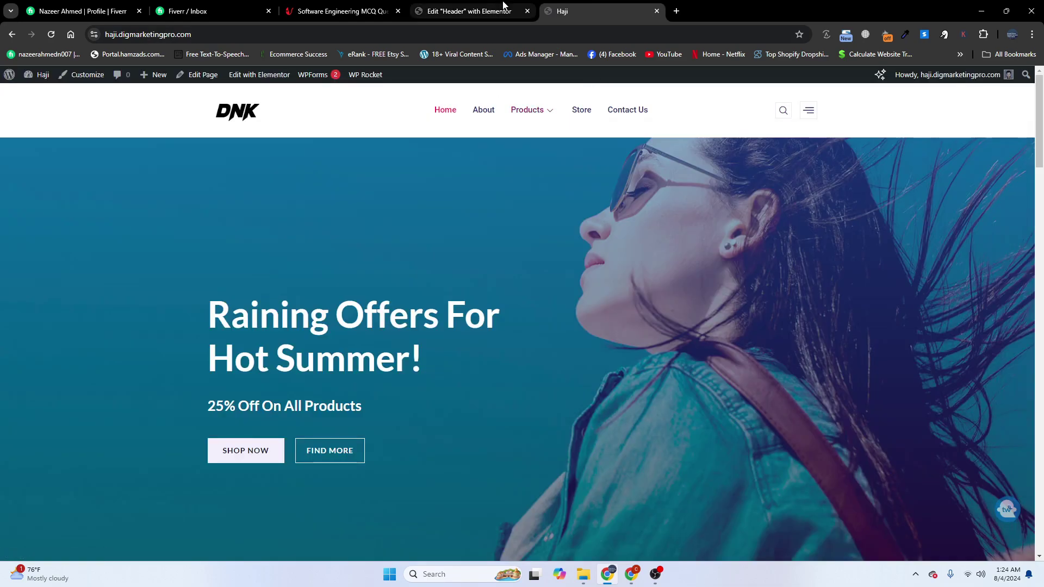
{"action": "left_click", "coordinate": [468, 11]}
{"action": "left_click", "coordinate": [12, 37]}
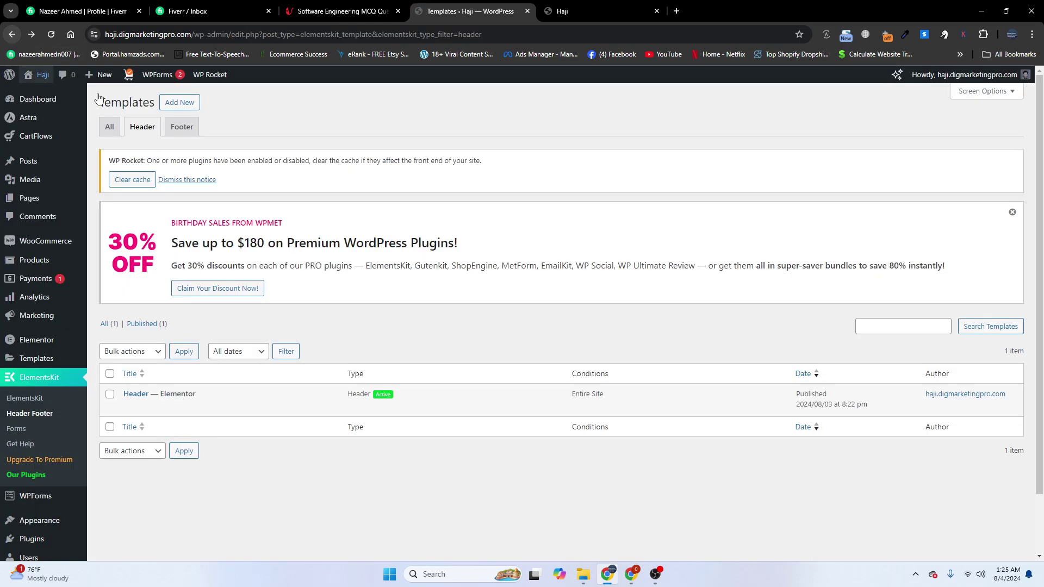
{"action": "mouse_move", "coordinate": [38, 76]}
{"action": "right_click", "coordinate": [43, 101]}
{"action": "left_click", "coordinate": [55, 108]}
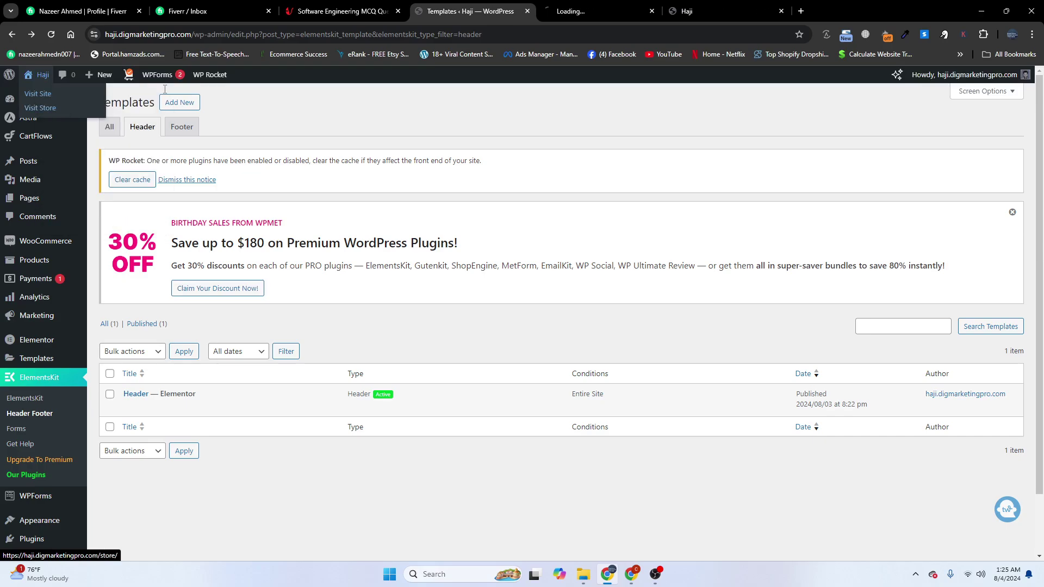
{"action": "left_click", "coordinate": [600, 6]}
{"action": "mouse_move", "coordinate": [533, 117]}
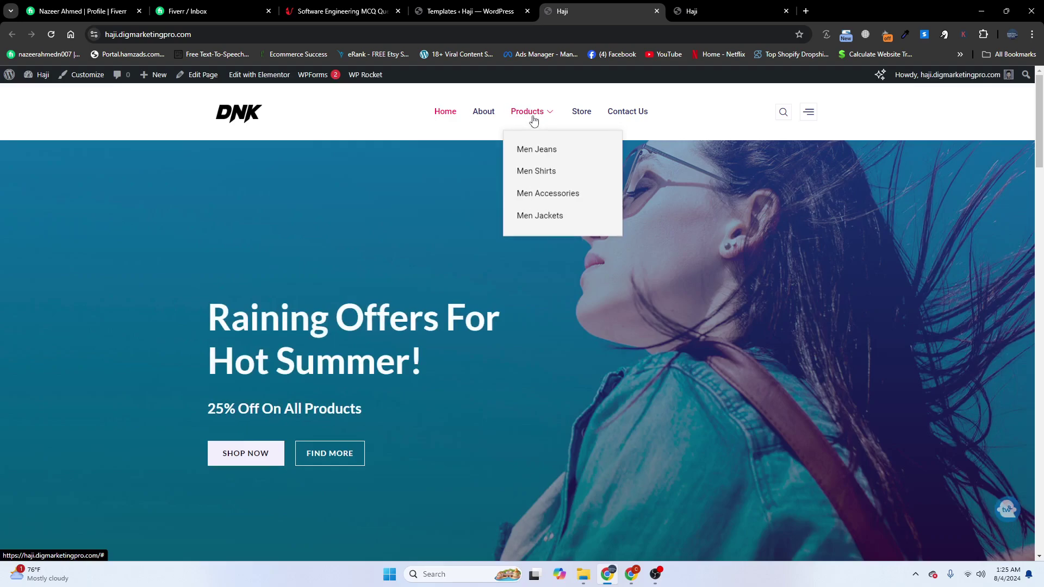
{"action": "left_click", "coordinate": [702, 10]}
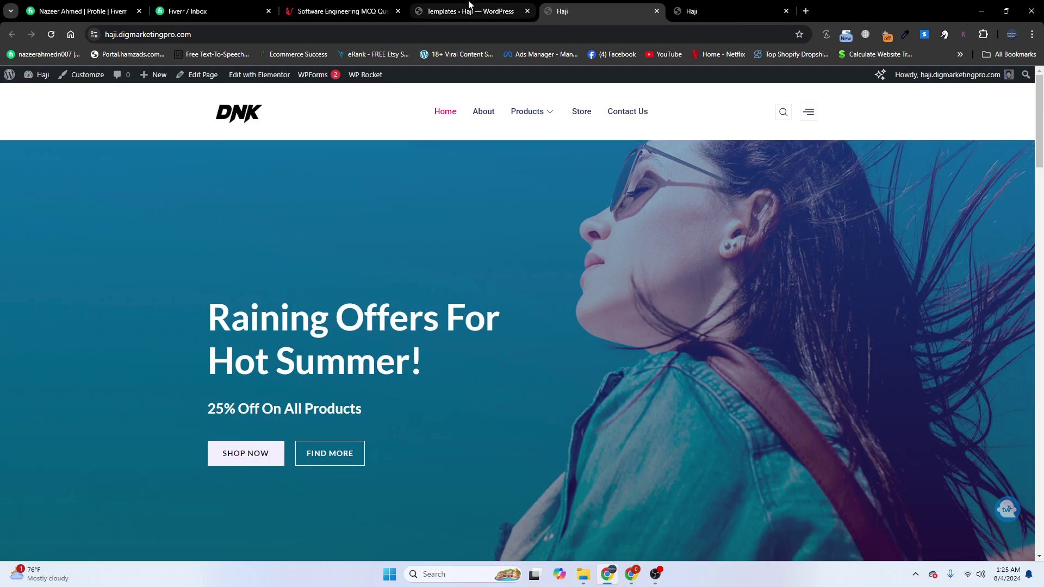
{"action": "left_click", "coordinate": [468, 11]}
Enable the For Him menu for Megamenu content under Appearance > Menus.
{"action": "scroll", "coordinate": [50, 429], "scroll_direction": "down", "scroll_amount": 2}
{"action": "mouse_move", "coordinate": [50, 449]}
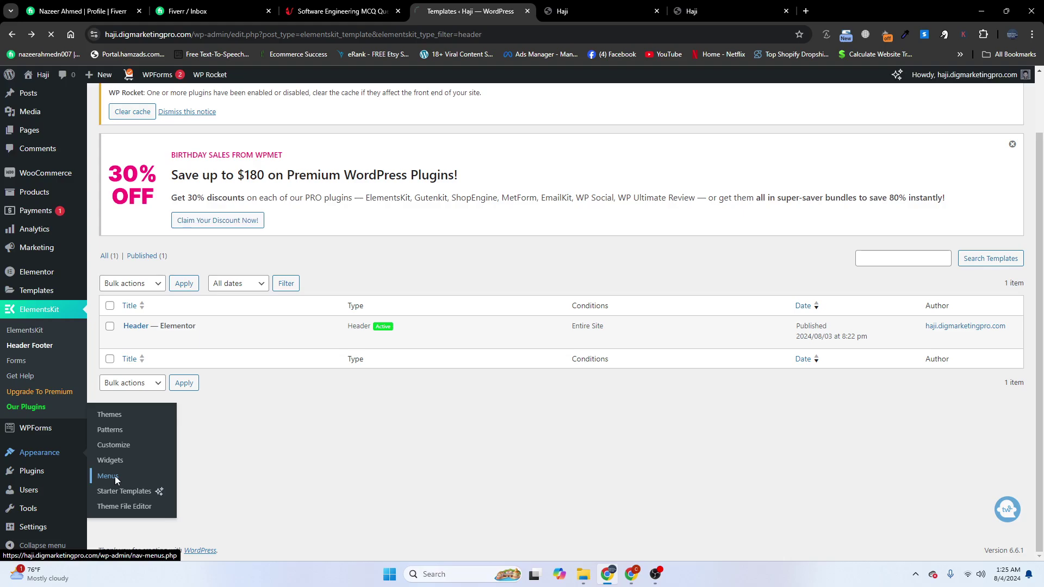
{"action": "scroll", "coordinate": [382, 342], "scroll_direction": "down", "scroll_amount": 2}
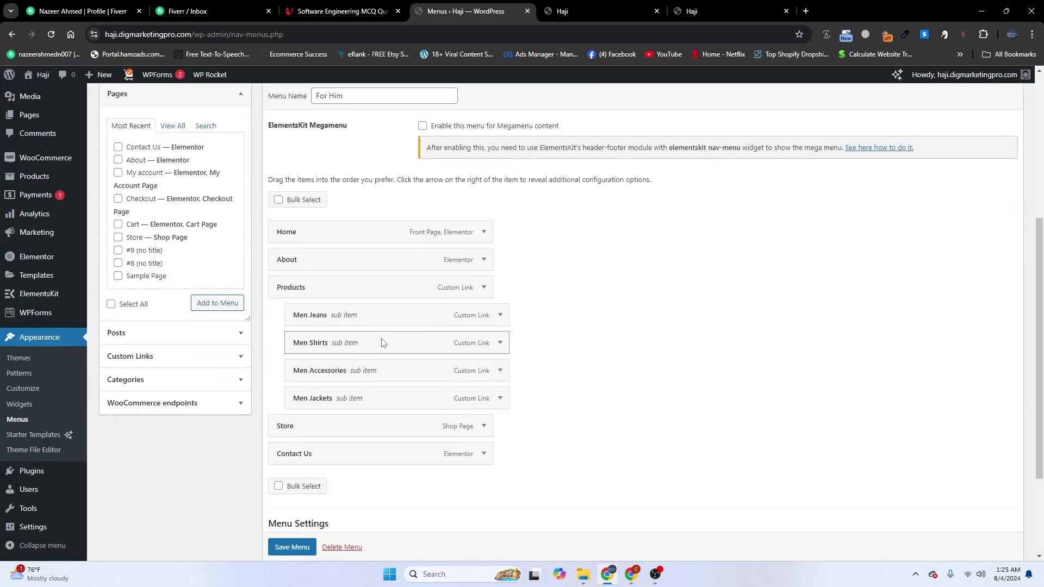
{"action": "scroll", "coordinate": [334, 229], "scroll_direction": "up", "scroll_amount": 2}
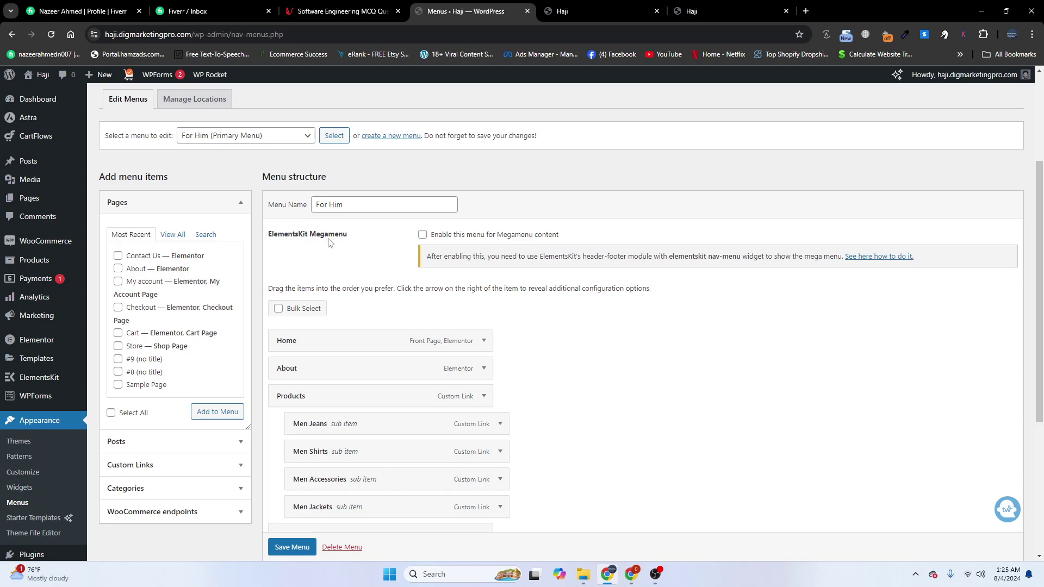
{"action": "scroll", "coordinate": [425, 241], "scroll_direction": "down", "scroll_amount": 2}
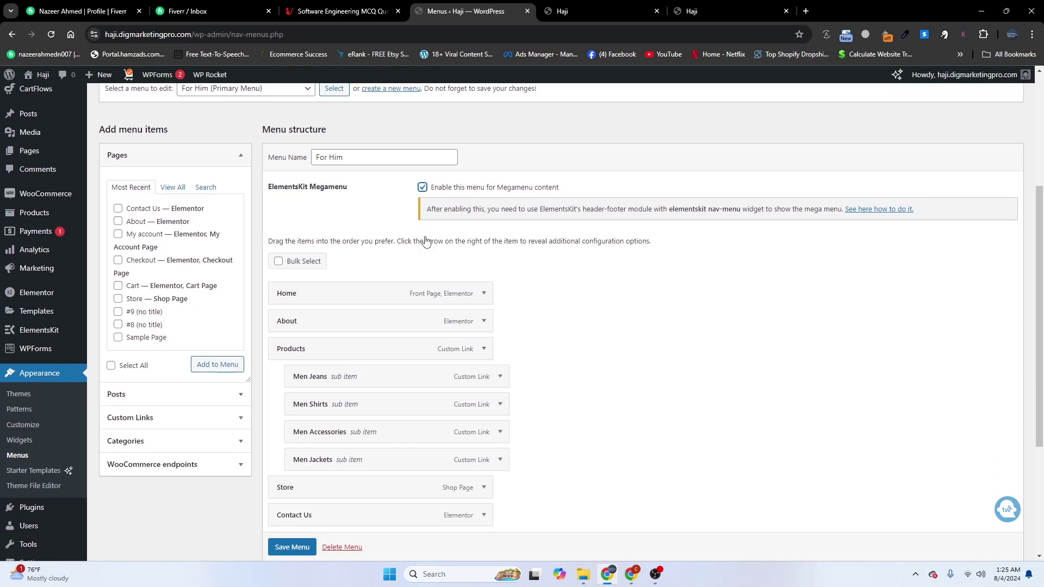
{"action": "mouse_move", "coordinate": [332, 296]}
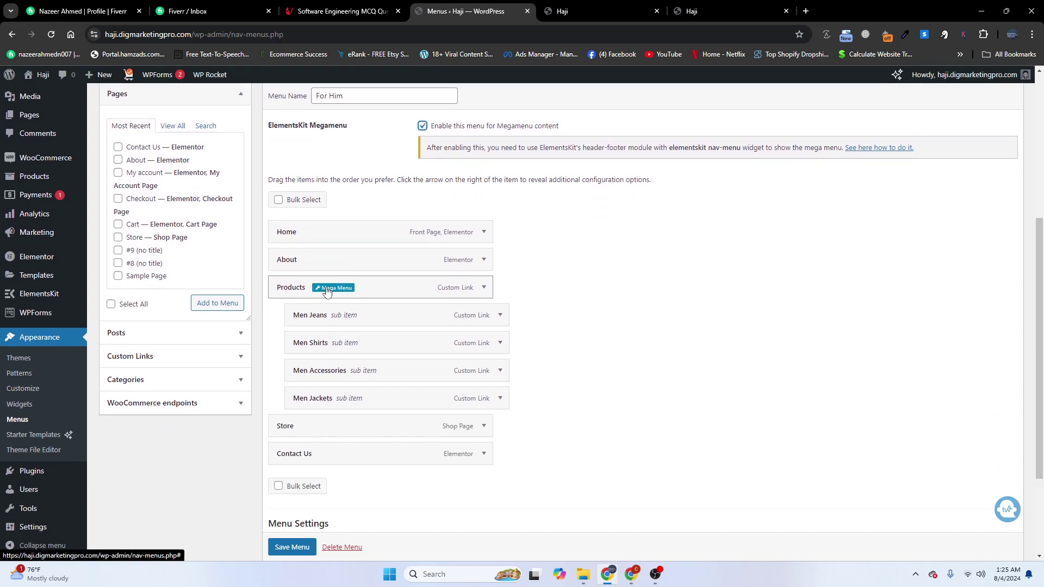
Turn on Megamenu for the Products menu item and open its content in the builder.
{"action": "left_click", "coordinate": [327, 292]}
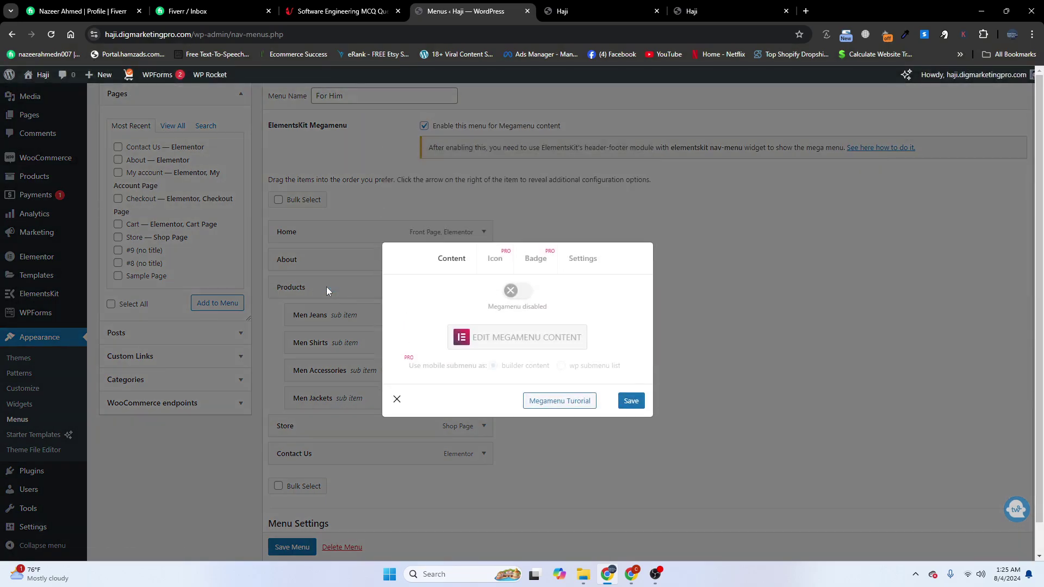
{"action": "left_click", "coordinate": [530, 297]}
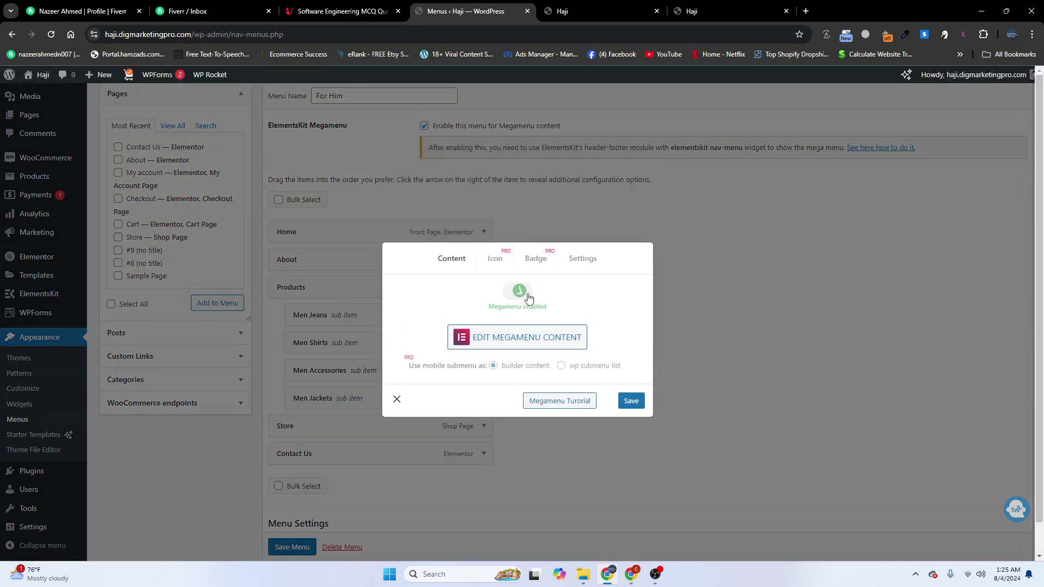
{"action": "left_click", "coordinate": [561, 401]}
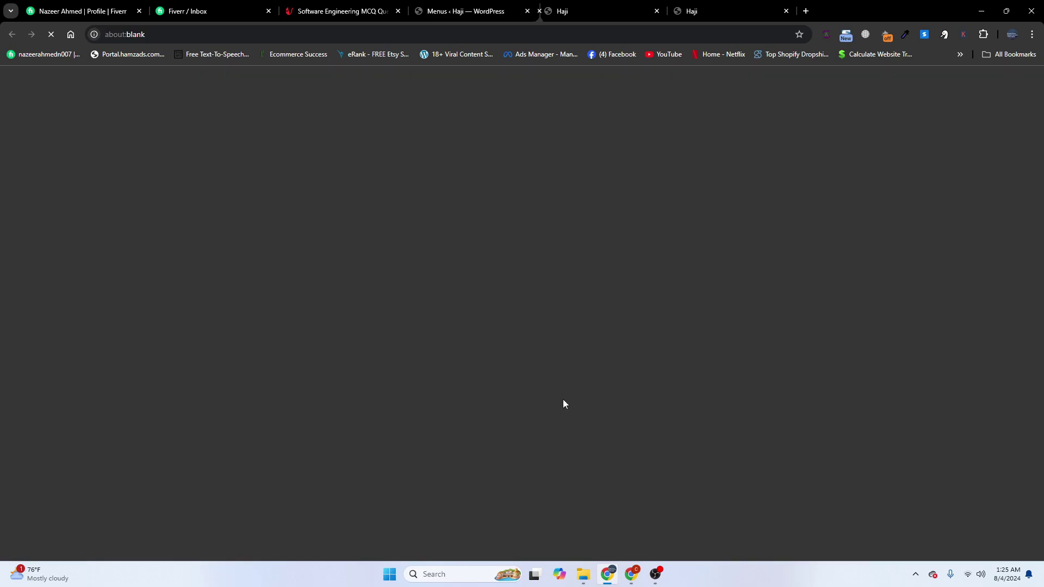
{"action": "left_click", "coordinate": [655, 12]}
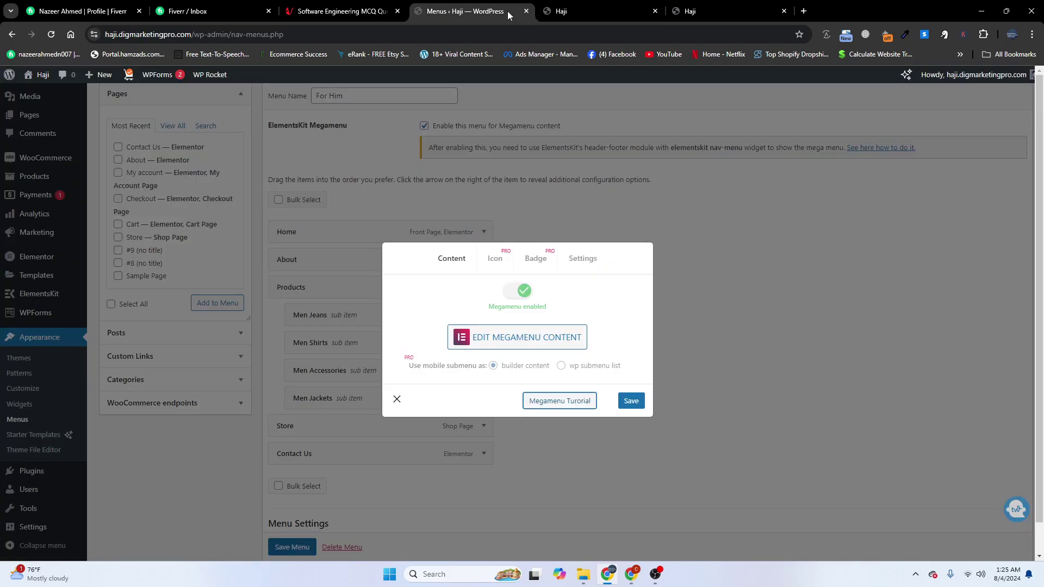
{"action": "left_click", "coordinate": [506, 347]}
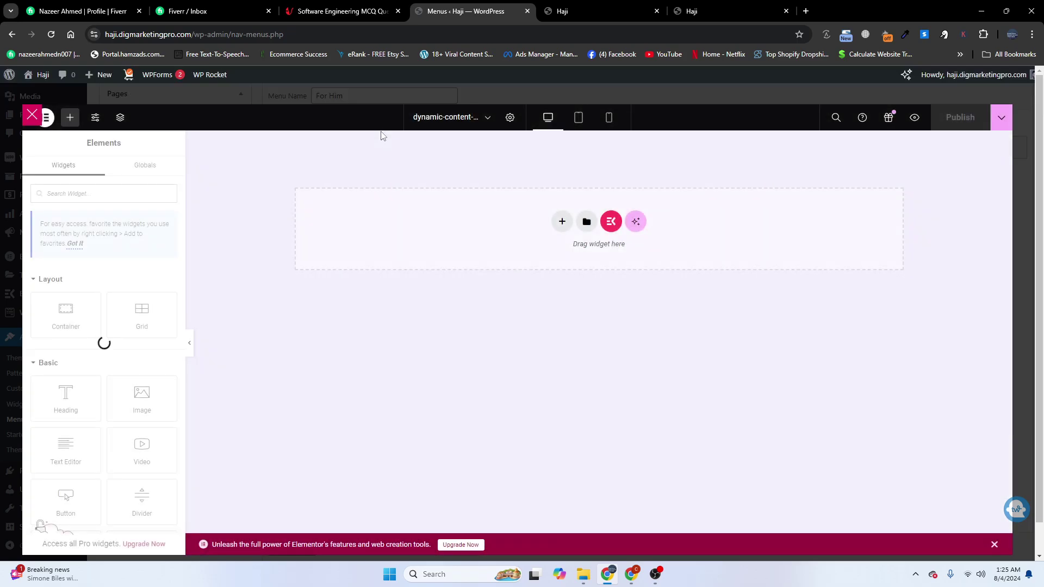
Filter the ElementsKit library's sections to Megamenu and insert the previewed four-column design.
{"action": "left_click", "coordinate": [610, 223]}
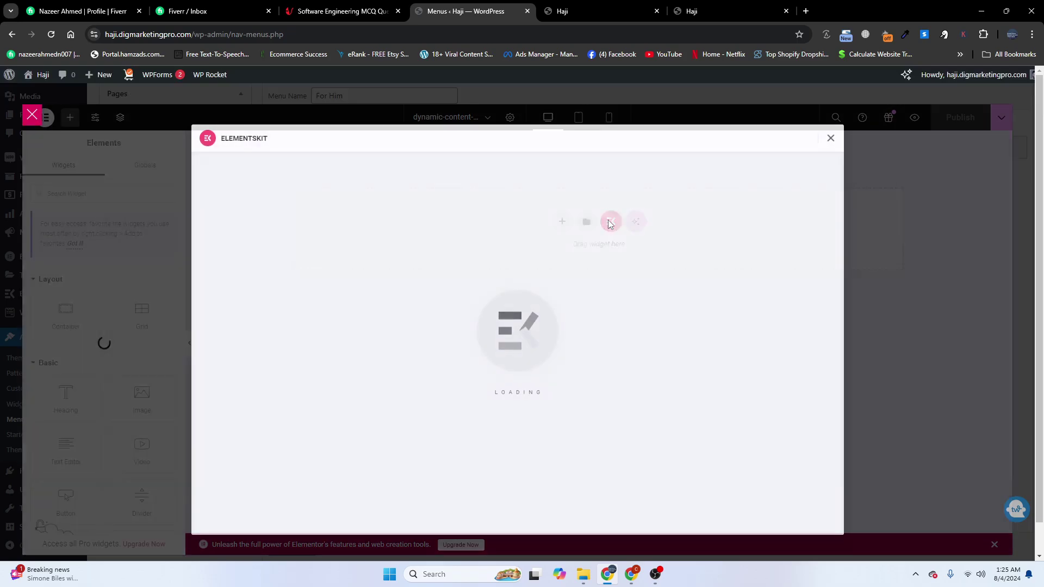
{"action": "key", "text": "ctrl+6"}
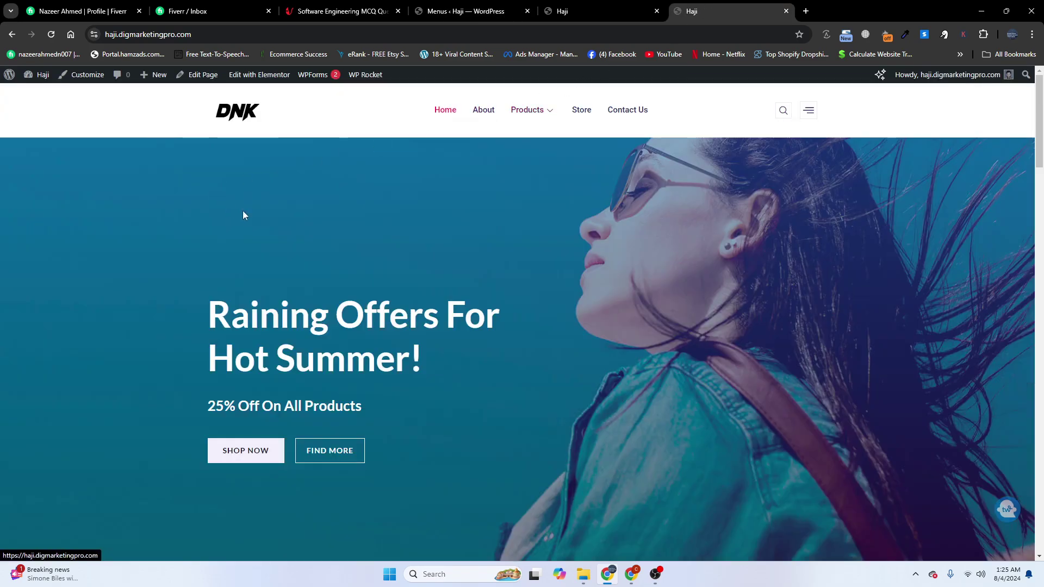
{"action": "mouse_move", "coordinate": [525, 111]}
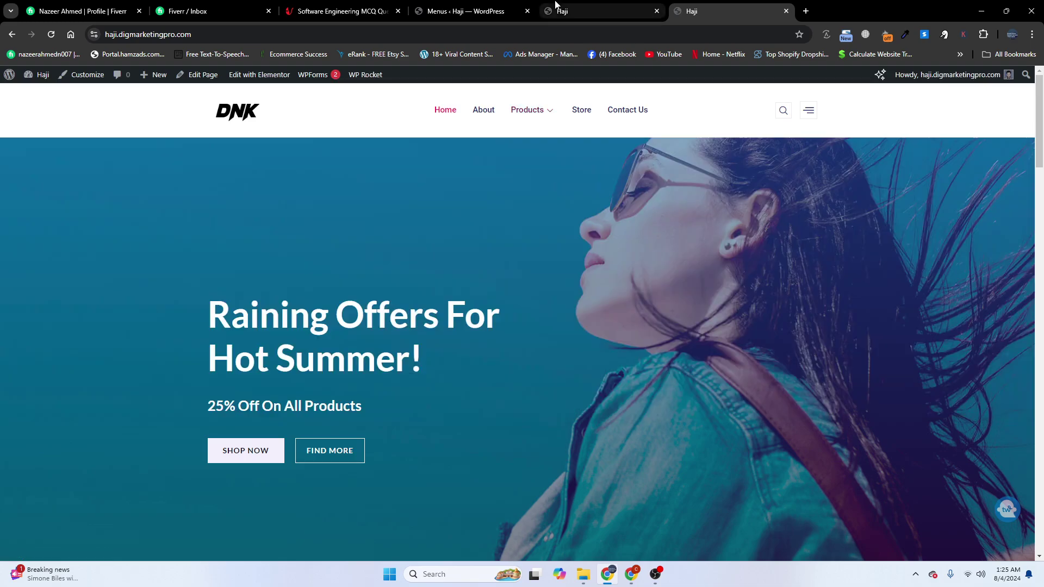
{"action": "left_click", "coordinate": [481, 5]}
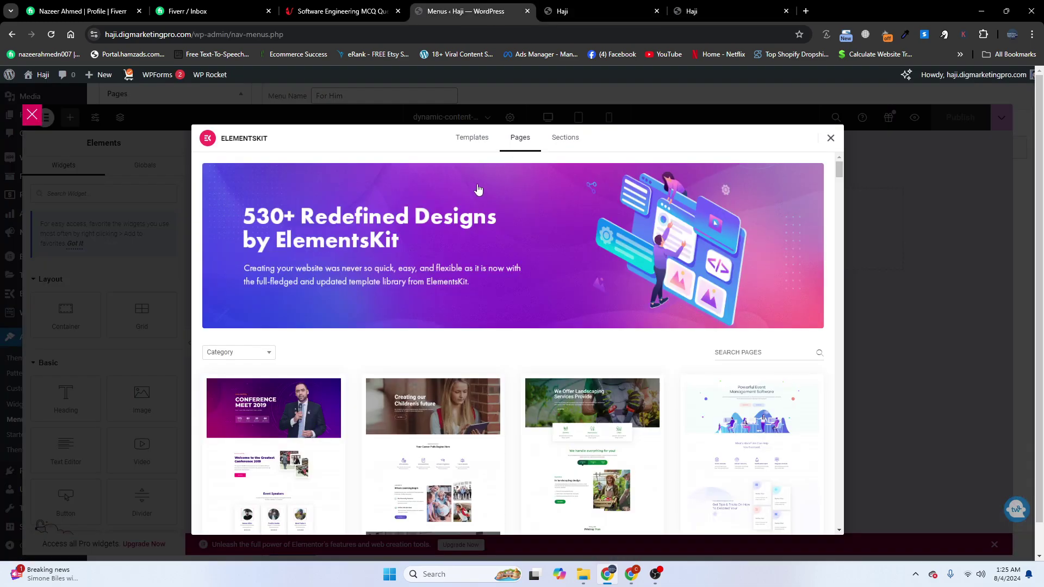
{"action": "scroll", "coordinate": [458, 272], "scroll_direction": "down", "scroll_amount": 2}
{"action": "left_click", "coordinate": [245, 245]}
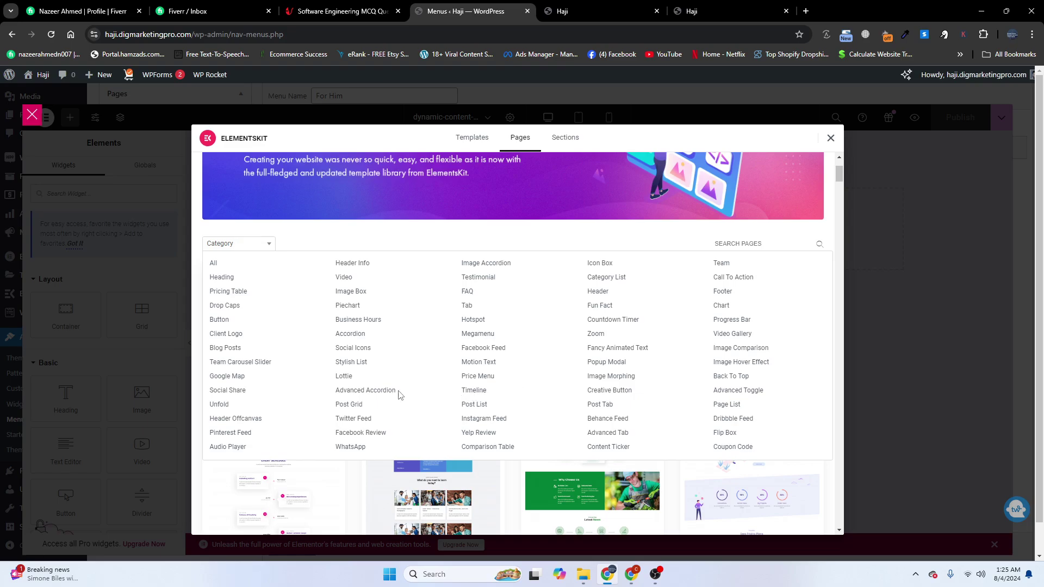
{"action": "left_click", "coordinate": [476, 336]}
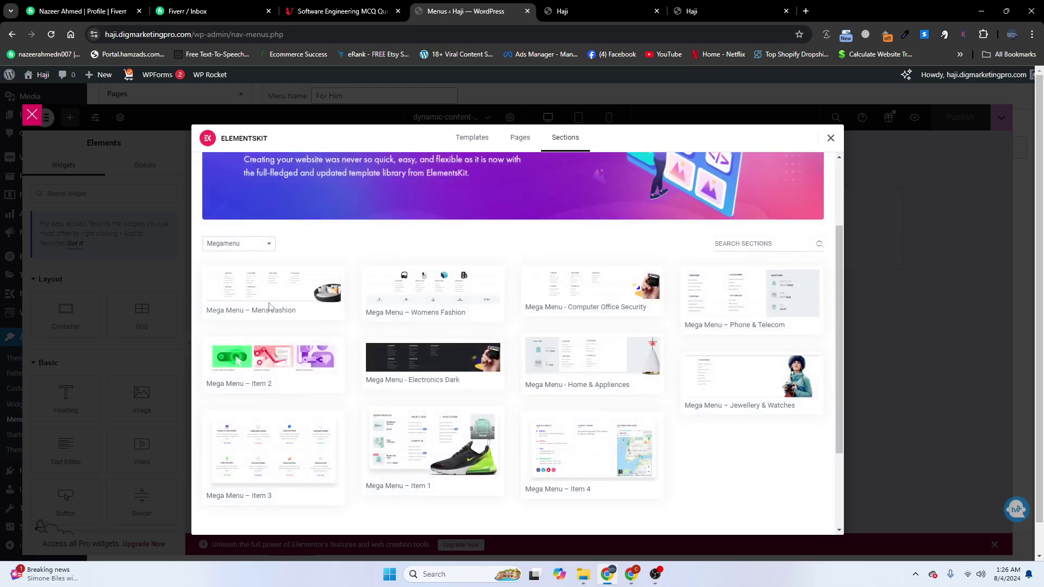
{"action": "left_click", "coordinate": [420, 295]}
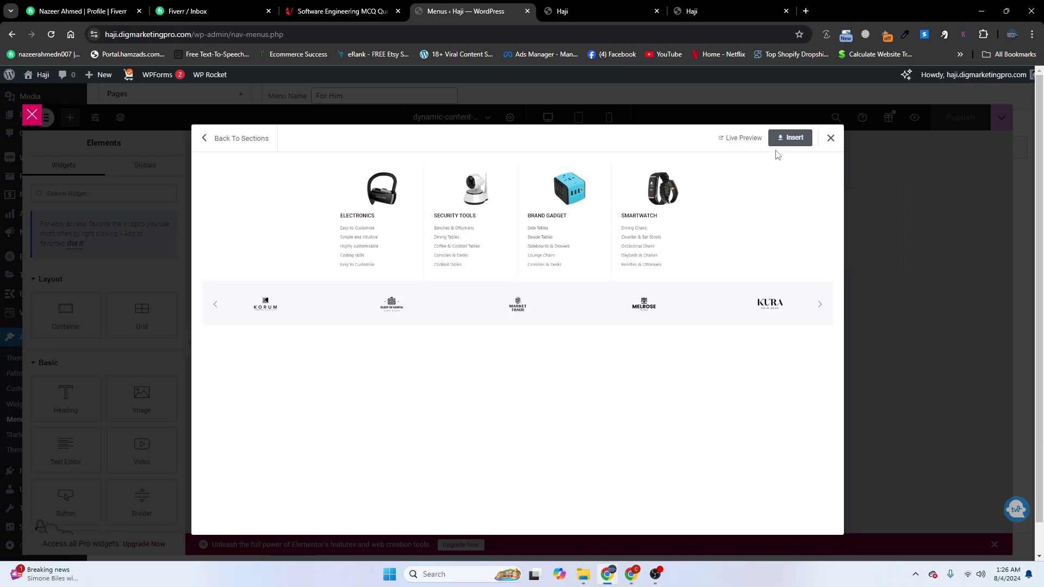
{"action": "left_click", "coordinate": [788, 140]}
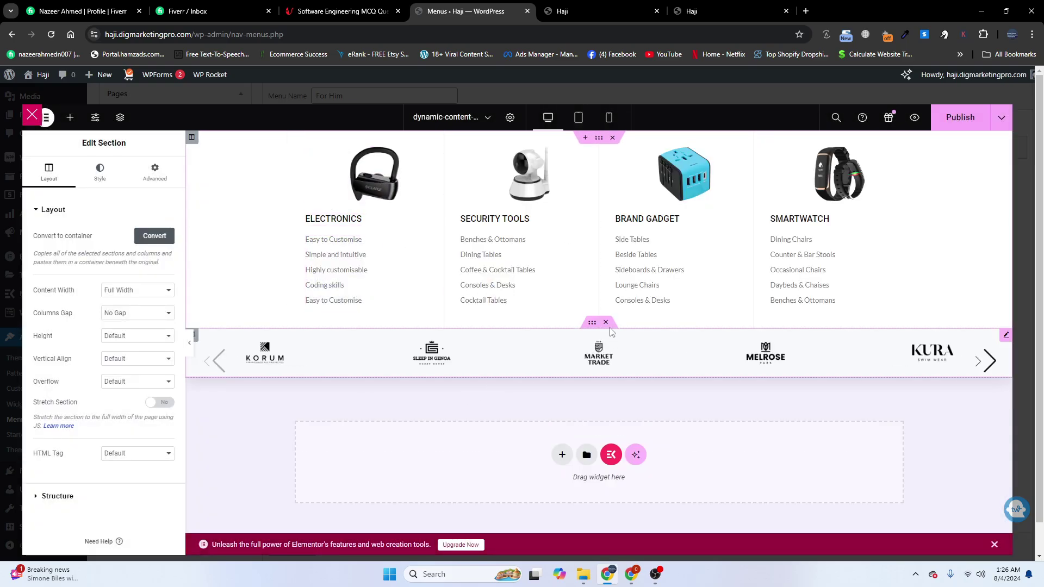
Delete the brand-logo carousel and set the Electronics image to the blue sneaker.
{"action": "left_click", "coordinate": [606, 323]}
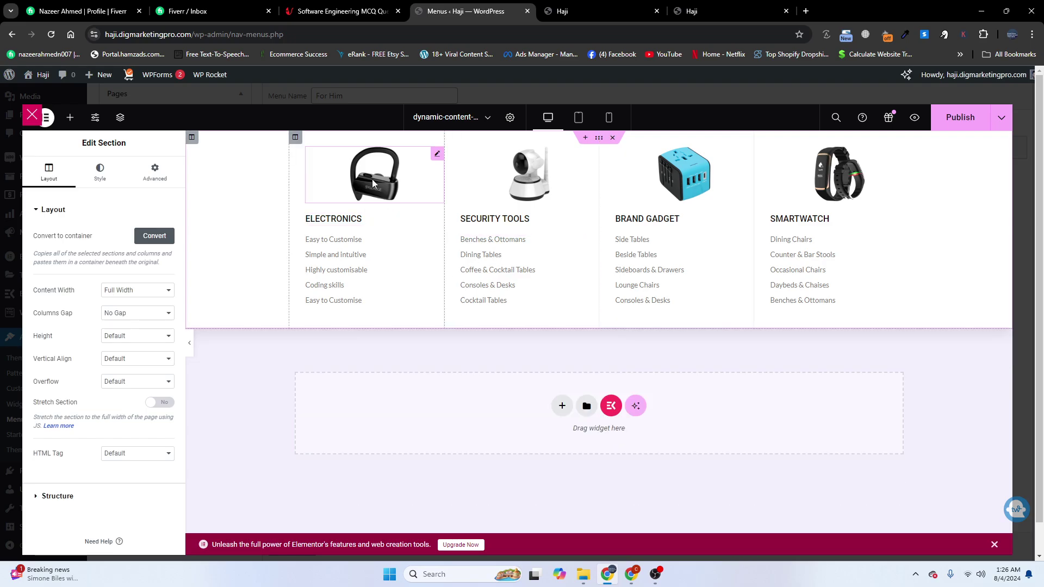
{"action": "left_click", "coordinate": [439, 151]}
{"action": "left_click", "coordinate": [79, 265]}
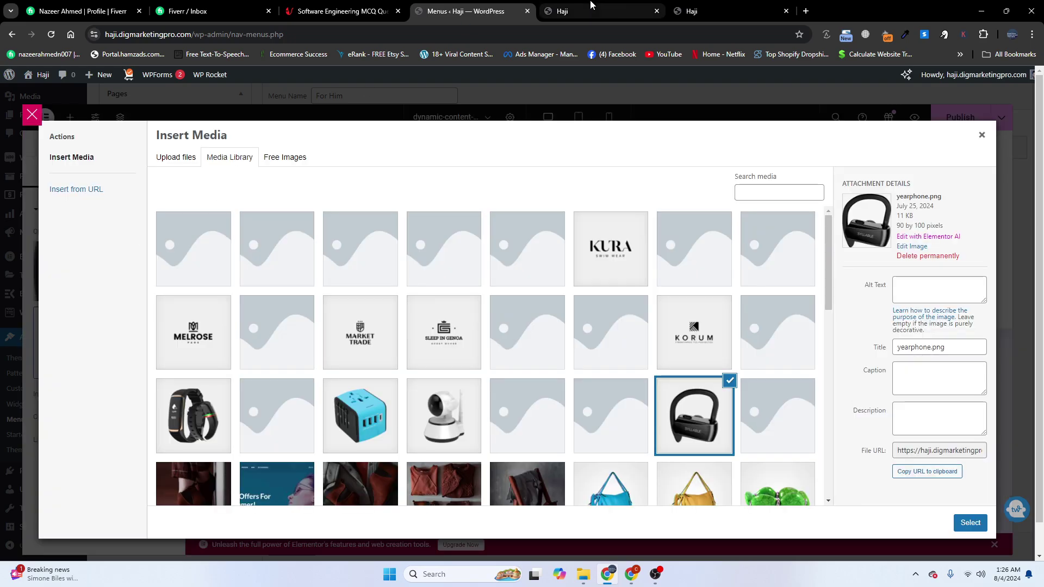
{"action": "left_click", "coordinate": [592, 7]}
{"action": "left_click", "coordinate": [707, 10]}
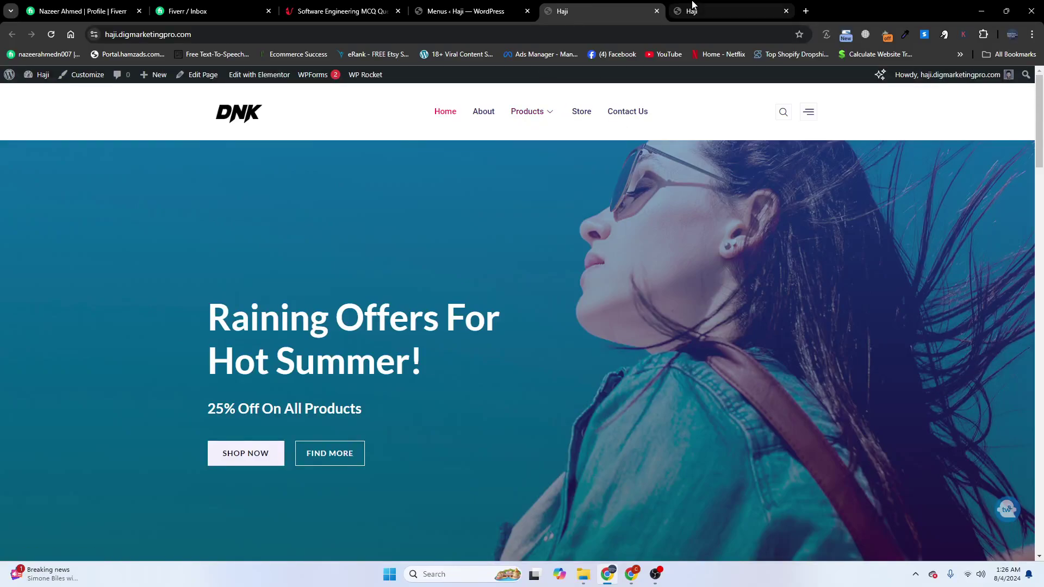
{"action": "mouse_move", "coordinate": [528, 115]}
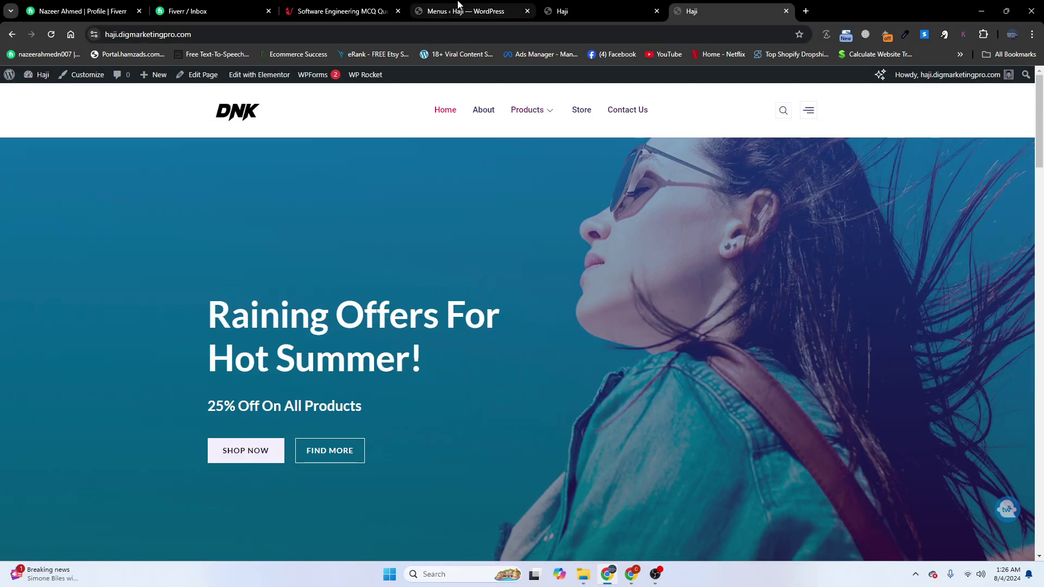
{"action": "left_click", "coordinate": [465, 8]}
{"action": "scroll", "coordinate": [299, 412], "scroll_direction": "down", "scroll_amount": 10}
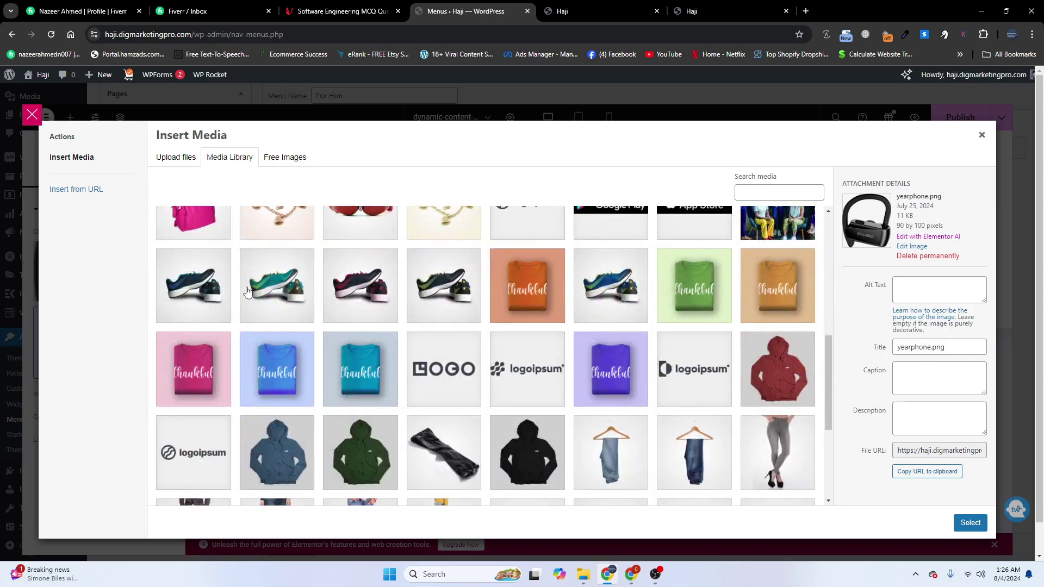
{"action": "left_click", "coordinate": [207, 299]}
{"action": "left_click", "coordinate": [970, 523]}
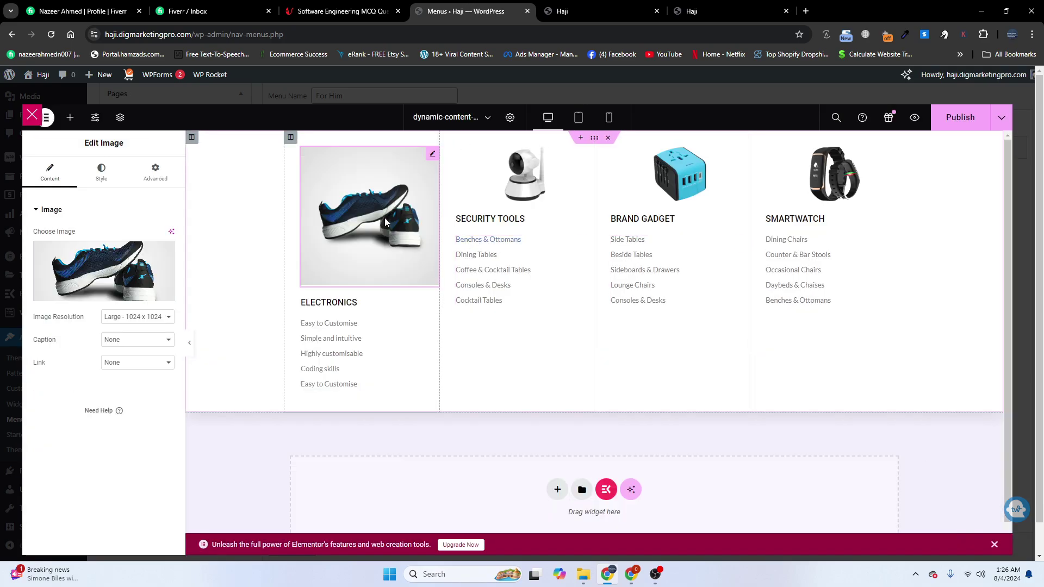
Use the jeans photo for Security Tools and the yellow handbag for Brand Gadget.
{"action": "left_click", "coordinate": [132, 261]}
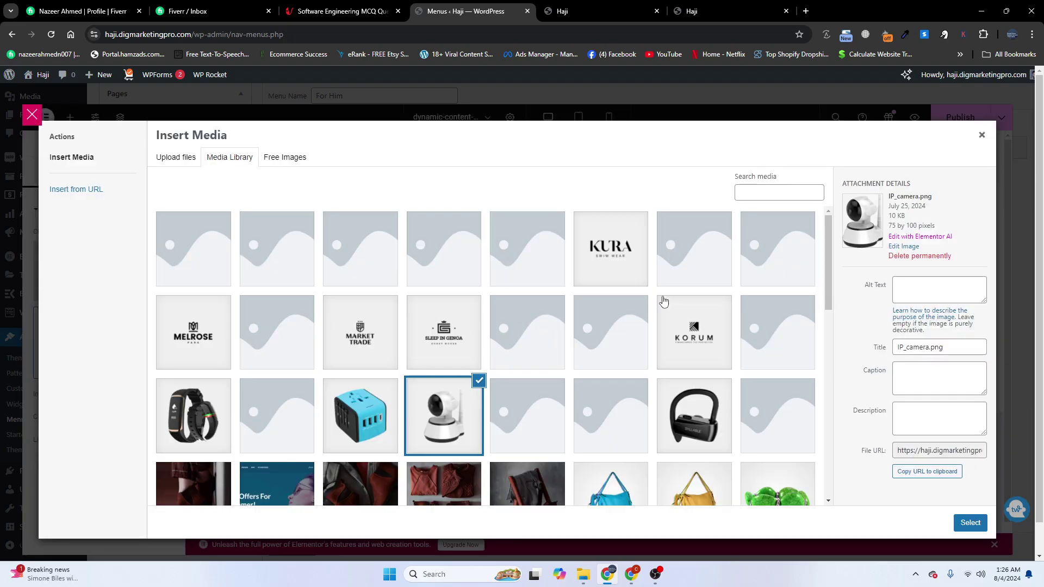
{"action": "scroll", "coordinate": [452, 452], "scroll_direction": "down", "scroll_amount": 4}
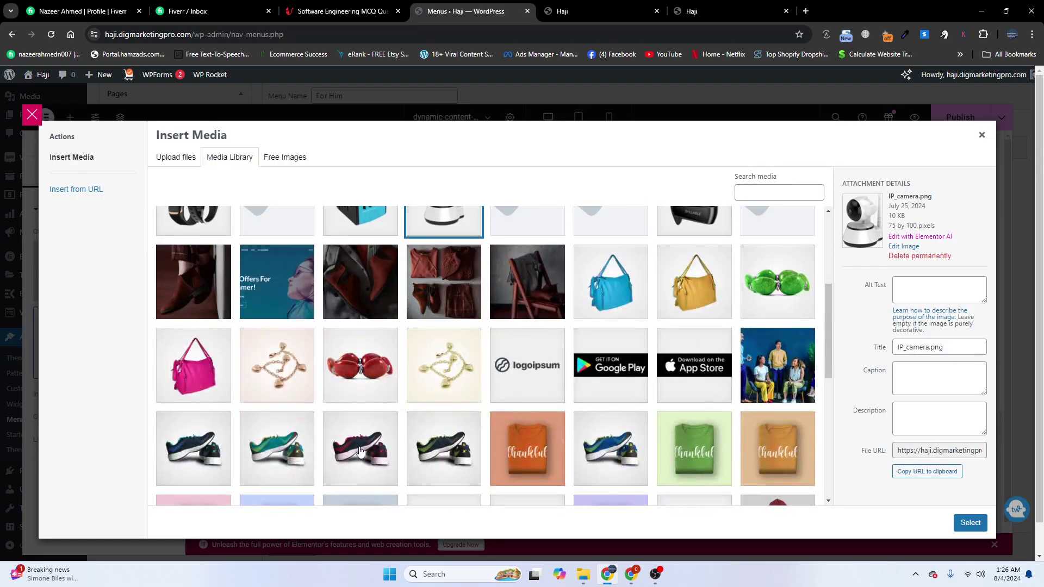
{"action": "scroll", "coordinate": [432, 390], "scroll_direction": "down", "scroll_amount": 5}
{"action": "left_click", "coordinate": [361, 427]}
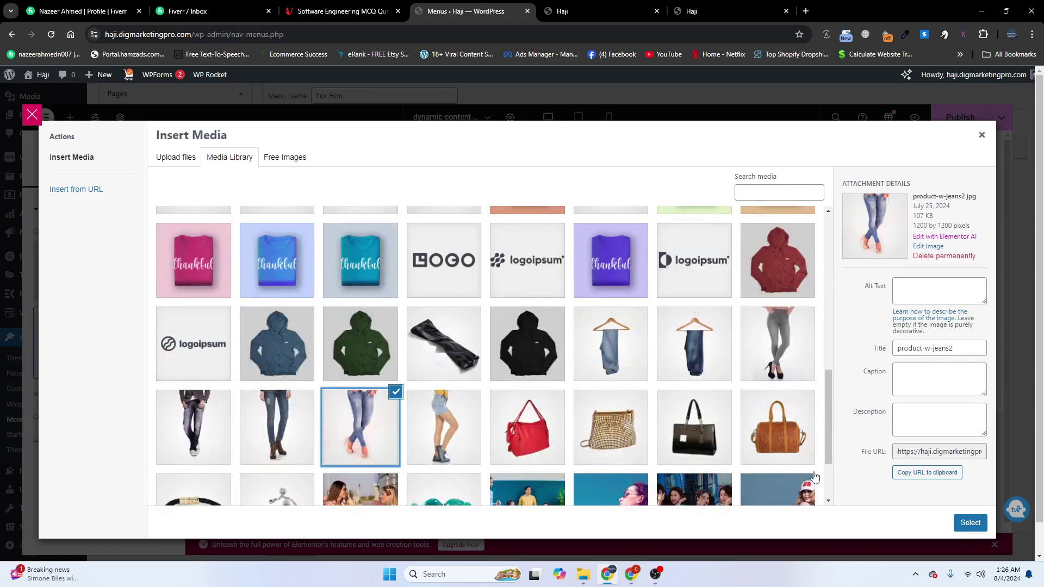
{"action": "left_click", "coordinate": [971, 522]}
{"action": "left_click", "coordinate": [679, 174]}
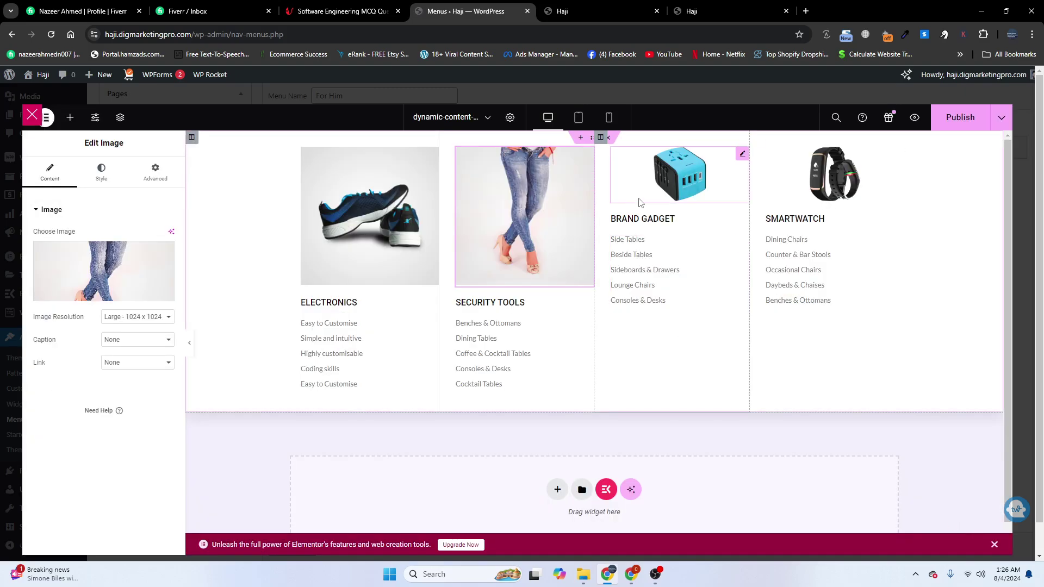
{"action": "left_click", "coordinate": [140, 275]}
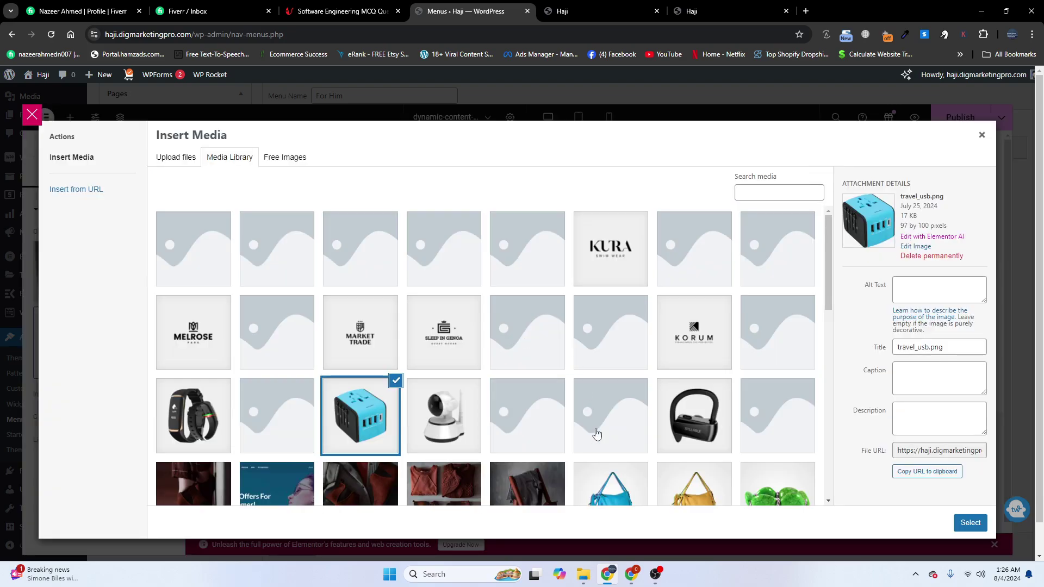
{"action": "scroll", "coordinate": [598, 451], "scroll_direction": "down", "scroll_amount": 3}
{"action": "left_click", "coordinate": [709, 349]}
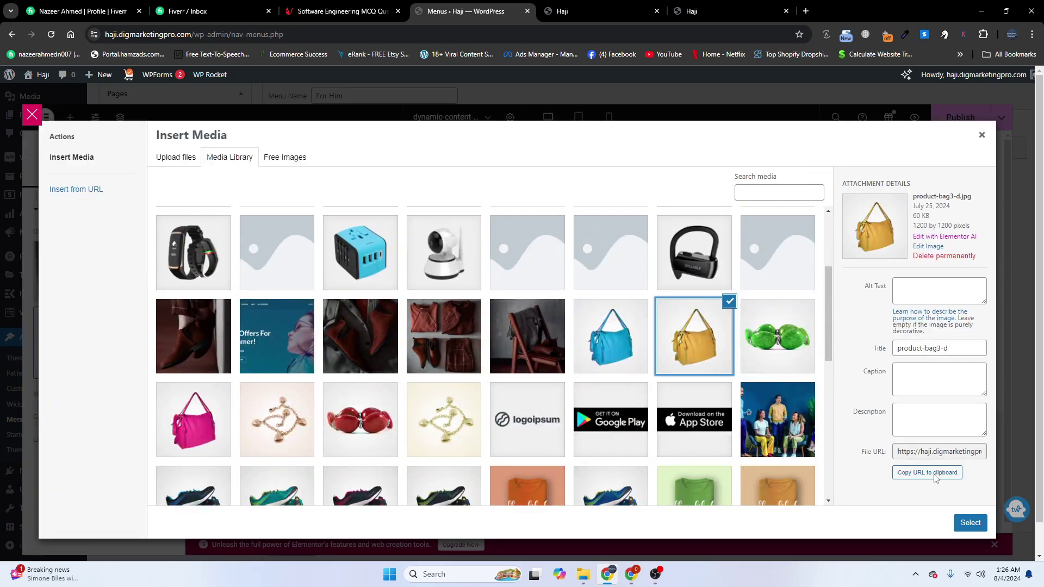
{"action": "left_click", "coordinate": [971, 523]}
Set the Smartwatch column image to the blue Thankful T-shirt.
{"action": "left_click", "coordinate": [821, 196]}
{"action": "left_click", "coordinate": [122, 278]}
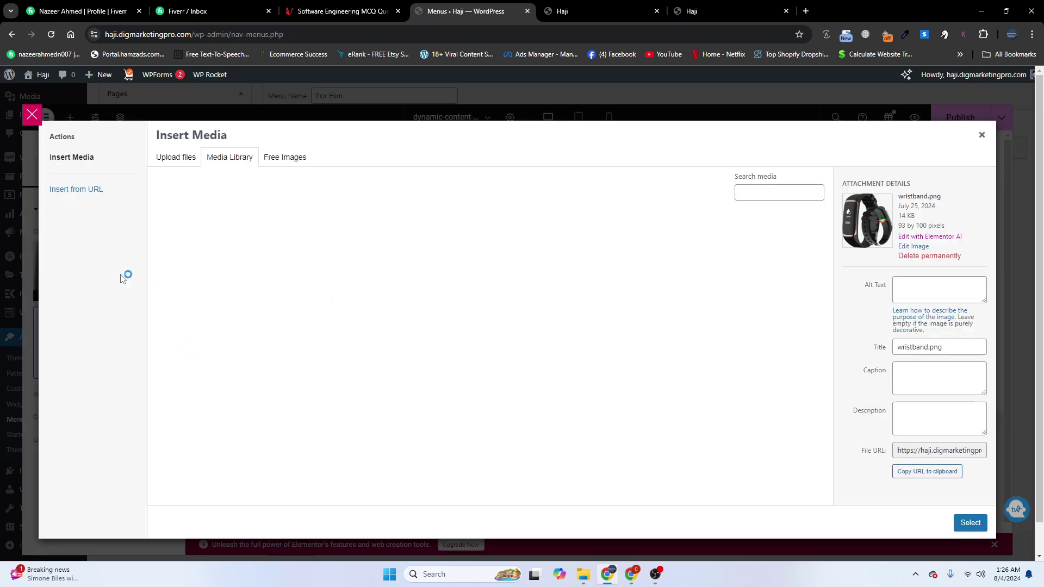
{"action": "scroll", "coordinate": [366, 451], "scroll_direction": "down", "scroll_amount": 5}
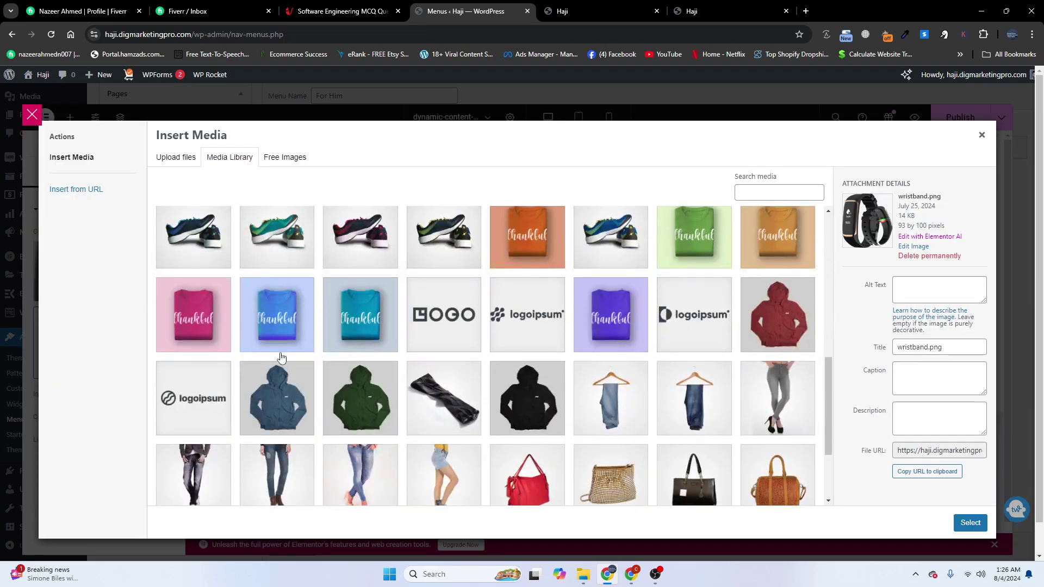
{"action": "left_click", "coordinate": [277, 314]}
{"action": "left_click", "coordinate": [971, 522]}
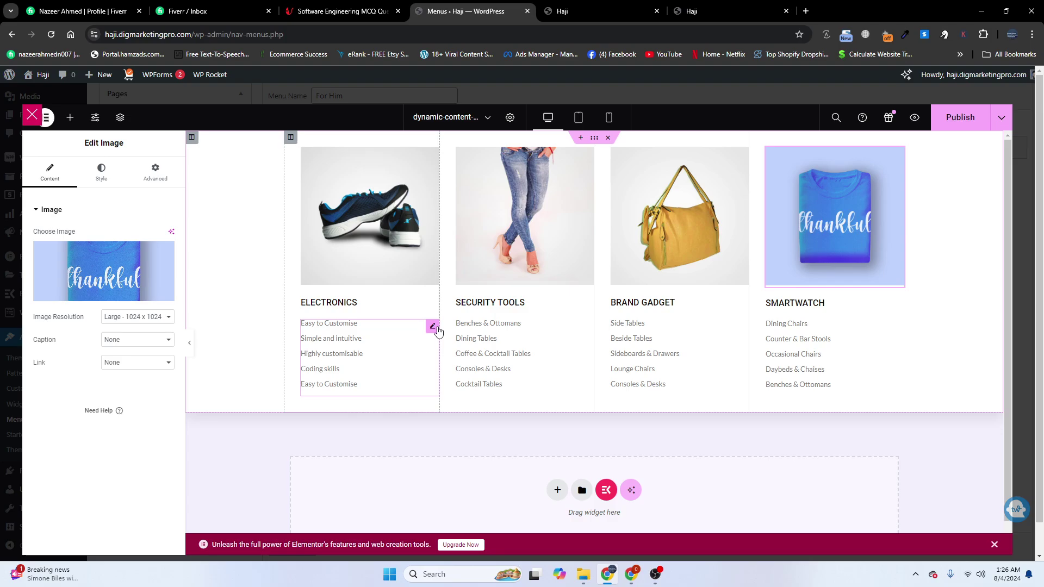
{"action": "left_click", "coordinate": [432, 327]}
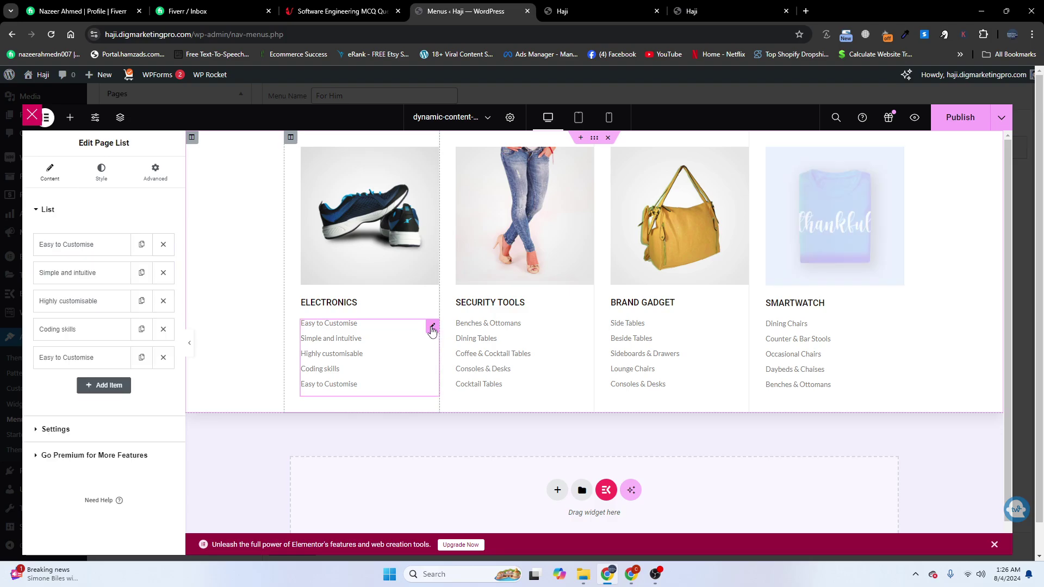
Review the Electronics link list's items and styling, then publish the mega menu content and exit Elementor.
{"action": "left_click", "coordinate": [84, 244]}
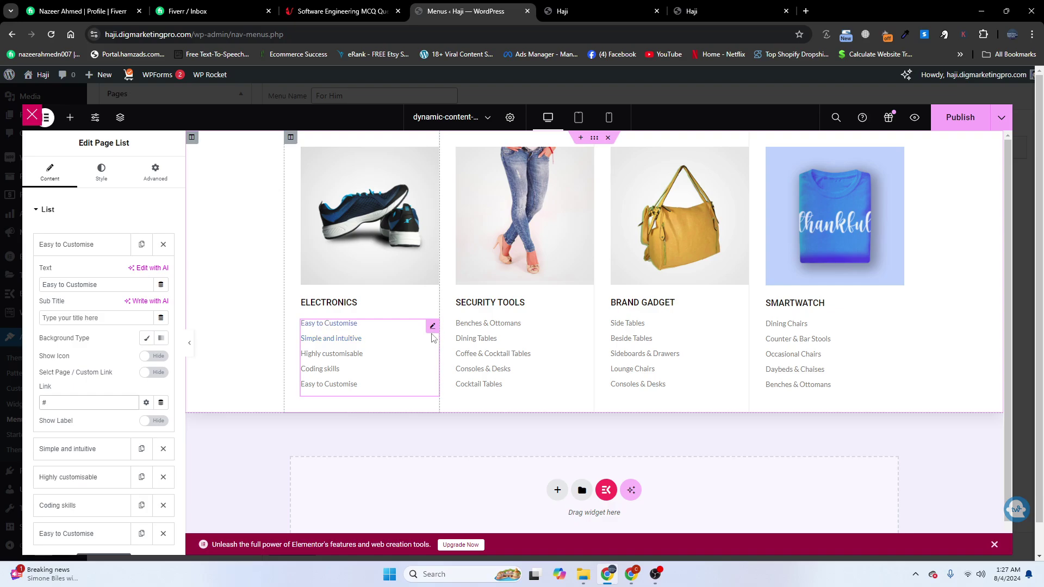
{"action": "left_click", "coordinate": [101, 172]}
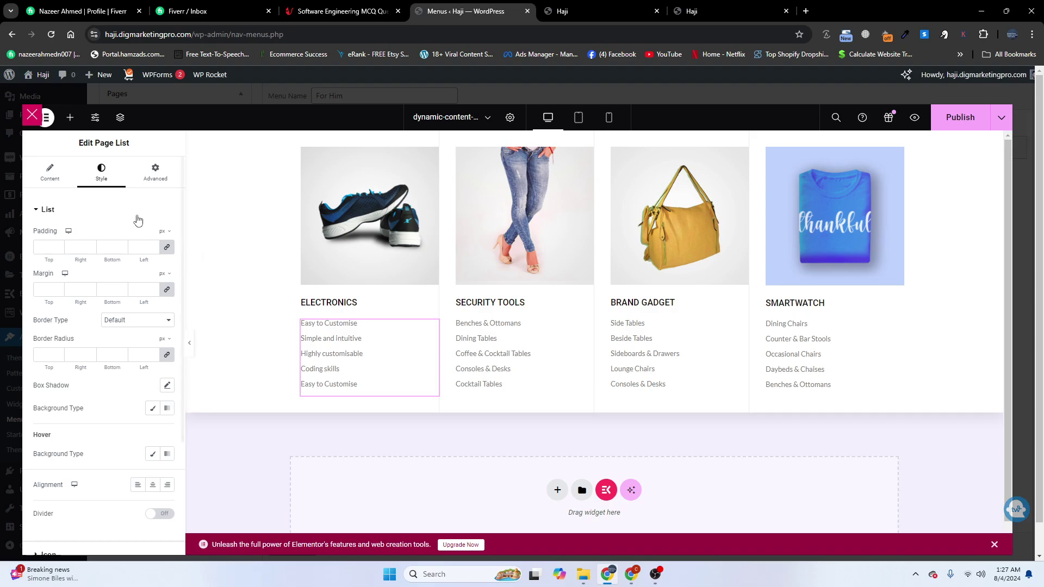
{"action": "left_click", "coordinate": [952, 122]}
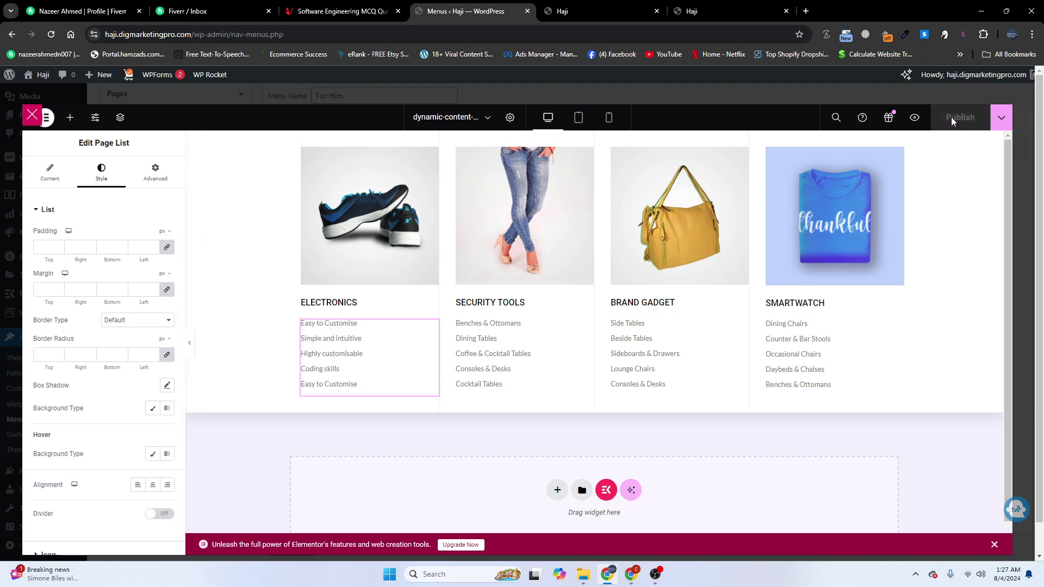
{"action": "left_click", "coordinate": [24, 116]}
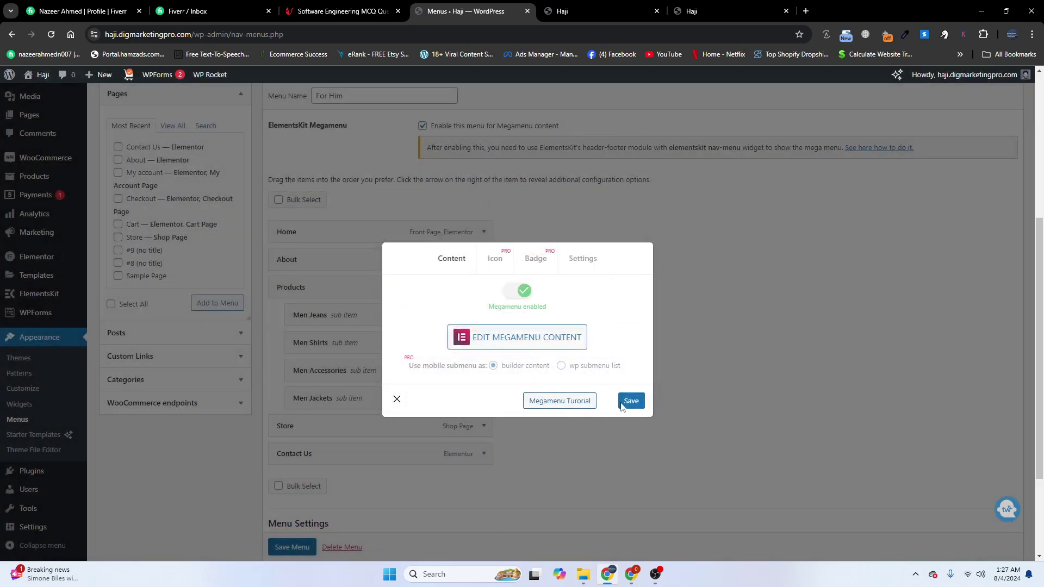
Save the Products megamenu settings and the For Him menu, then view the live site.
{"action": "left_click", "coordinate": [631, 402]}
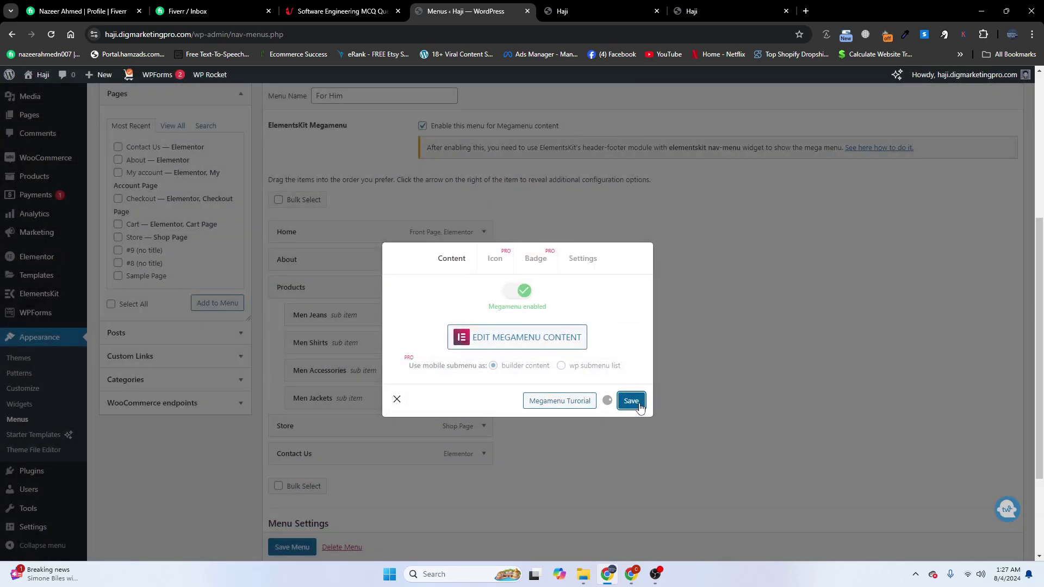
{"action": "left_click", "coordinate": [292, 547]}
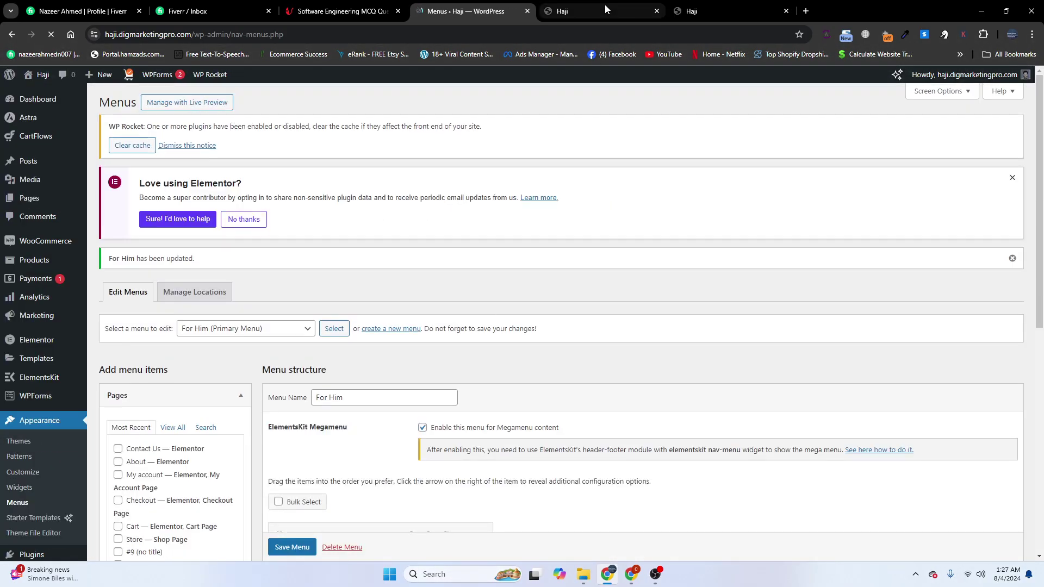
{"action": "left_click", "coordinate": [583, 6]}
{"action": "mouse_move", "coordinate": [546, 117]}
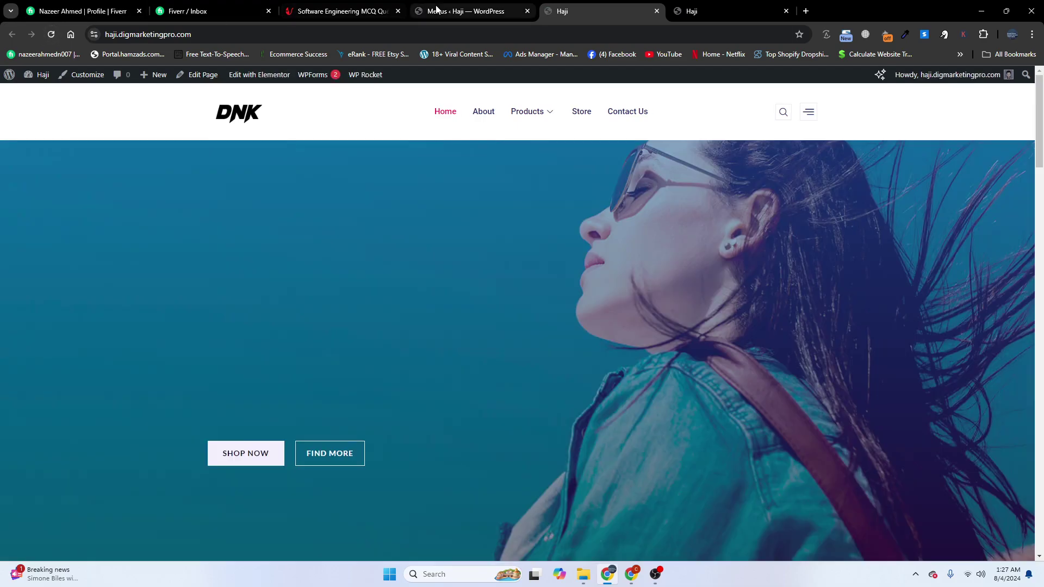
Return to the WordPress admin and scroll down the installed plugins list to ElementsKit Lite.
{"action": "left_click", "coordinate": [462, 11]}
{"action": "scroll", "coordinate": [64, 328], "scroll_direction": "down", "scroll_amount": 1}
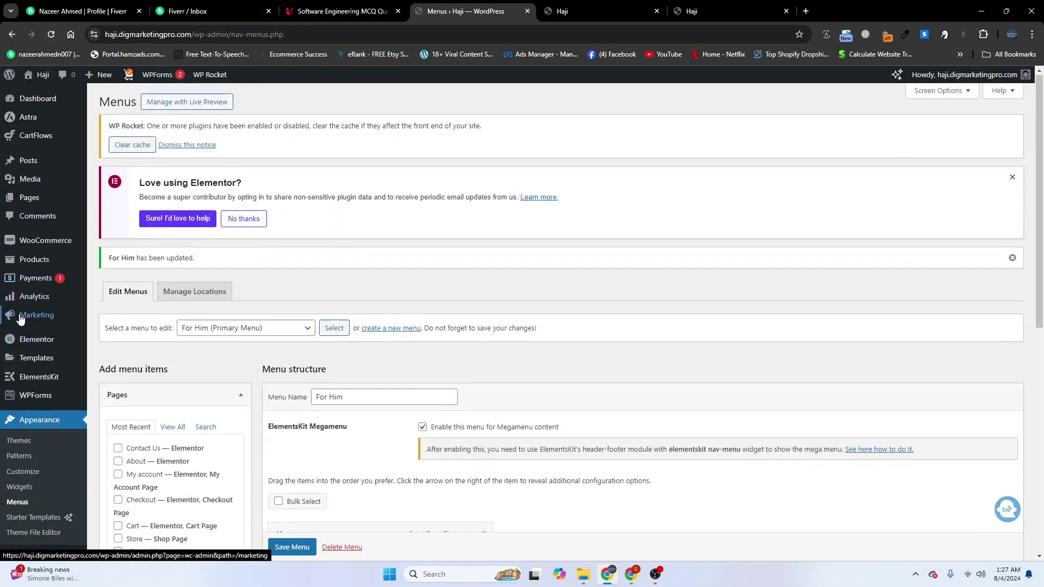
{"action": "scroll", "coordinate": [60, 370], "scroll_direction": "down", "scroll_amount": 5}
{"action": "mouse_move", "coordinate": [31, 475]}
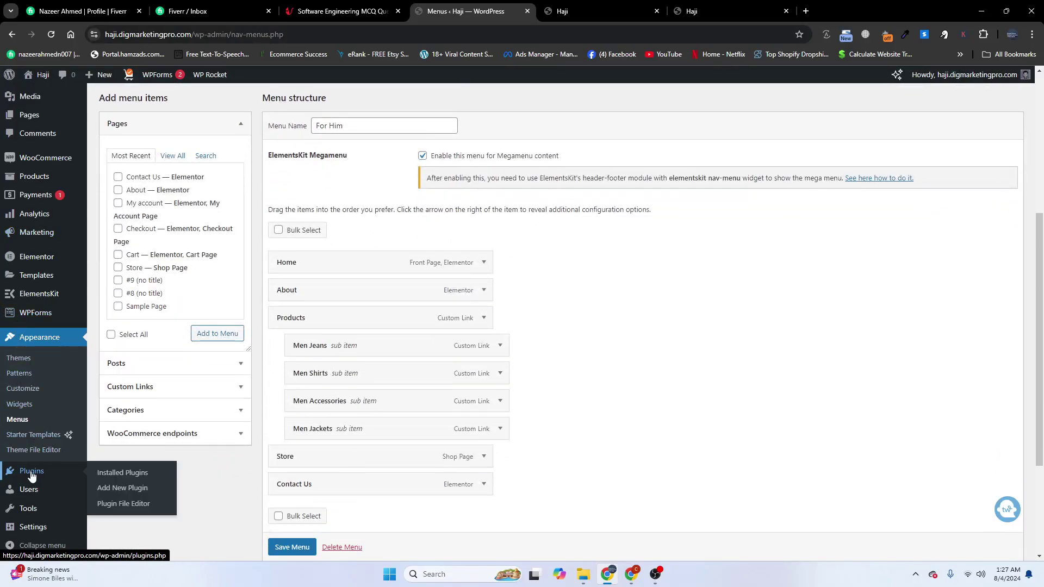
{"action": "scroll", "coordinate": [326, 294], "scroll_direction": "down", "scroll_amount": 3}
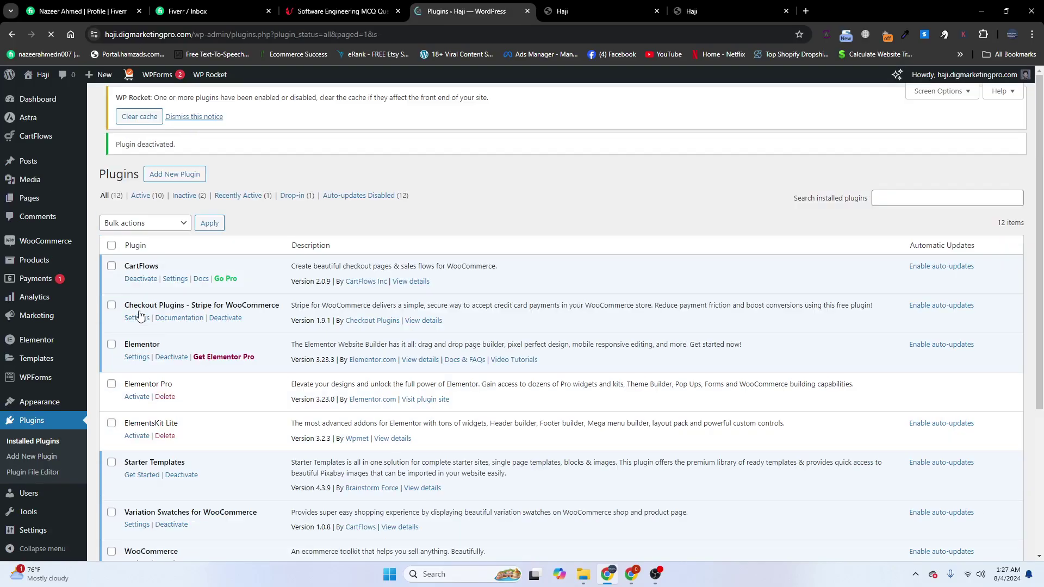
Reactivate the ElementsKit Lite plugin and switch to the live DNK storefront.
{"action": "scroll", "coordinate": [144, 369], "scroll_direction": "down", "scroll_amount": 2}
{"action": "left_click", "coordinate": [138, 328]}
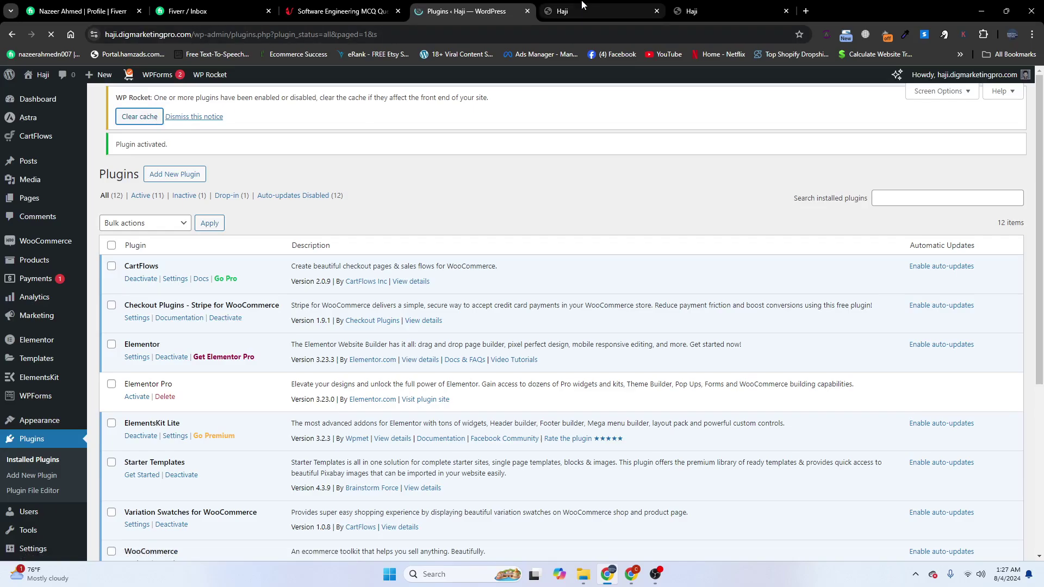
{"action": "left_click", "coordinate": [598, 6]}
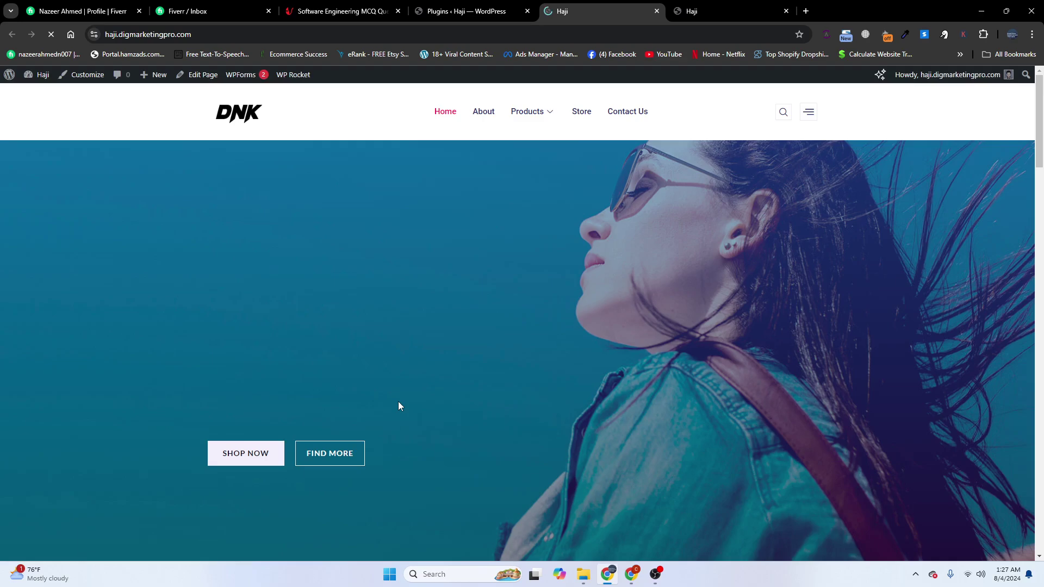
Compare the Products mega menu across both site tabs: sneaker, jeans, yellow handbag and Thankful T-shirt columns.
{"action": "mouse_move", "coordinate": [534, 112]}
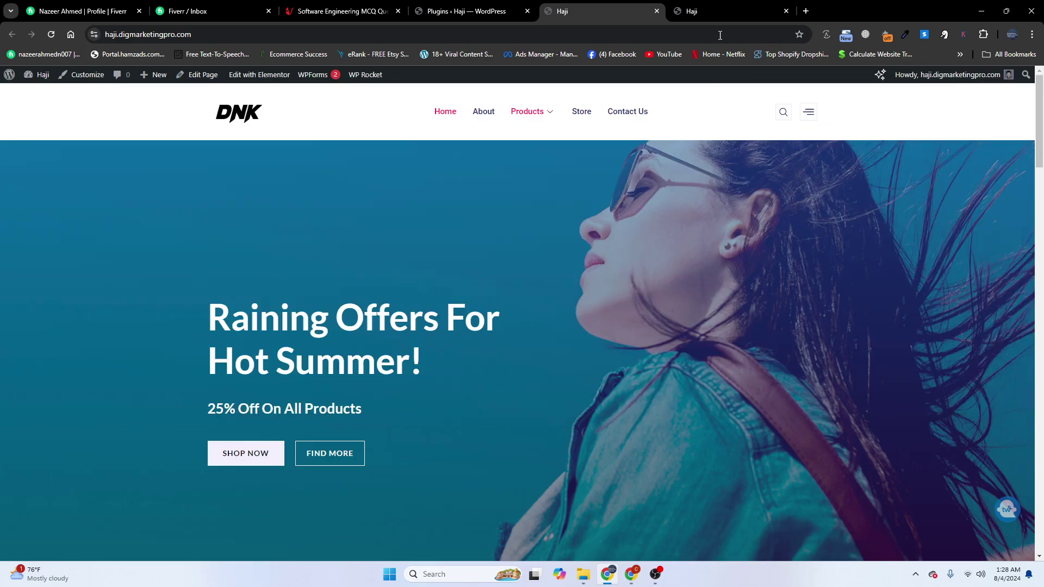
{"action": "left_click", "coordinate": [717, 2]}
{"action": "mouse_move", "coordinate": [533, 110]}
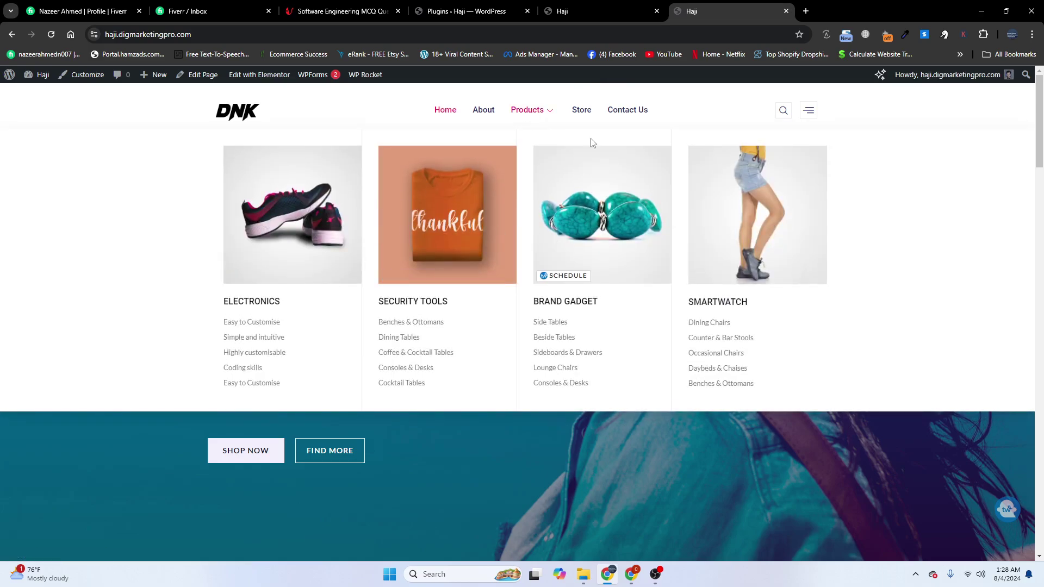
{"action": "left_click", "coordinate": [589, 8]}
{"action": "mouse_move", "coordinate": [525, 114]}
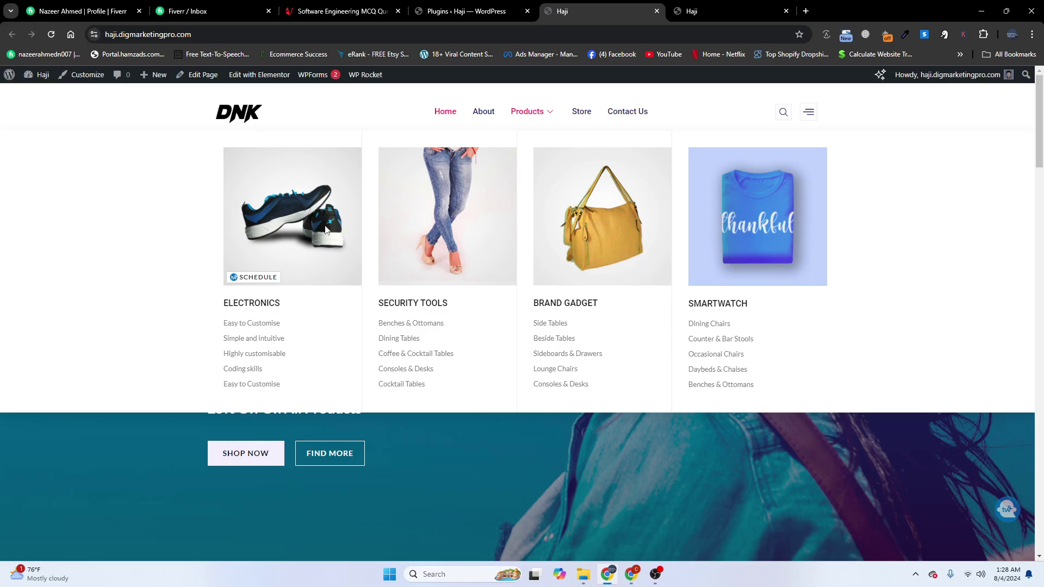